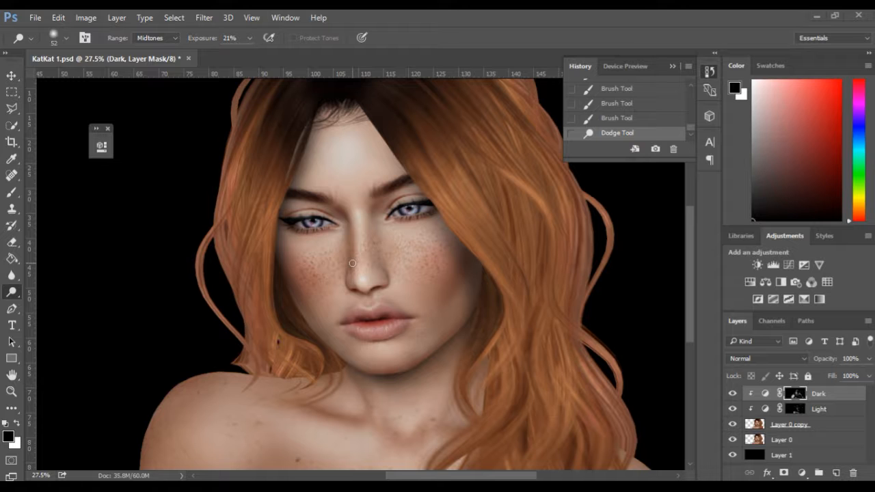
- Compare the portrait with and without the retouching by toggling the visibility of Layer 0 copy
{"action": "scroll", "coordinate": [397, 260], "scroll_direction": "down", "scroll_amount": 4}
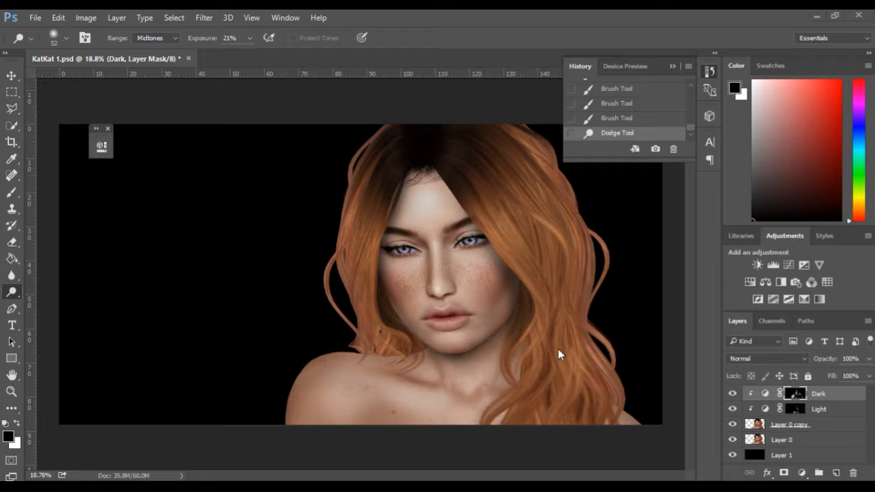
{"action": "key", "text": "space"}
{"action": "left_click", "coordinate": [732, 426]}
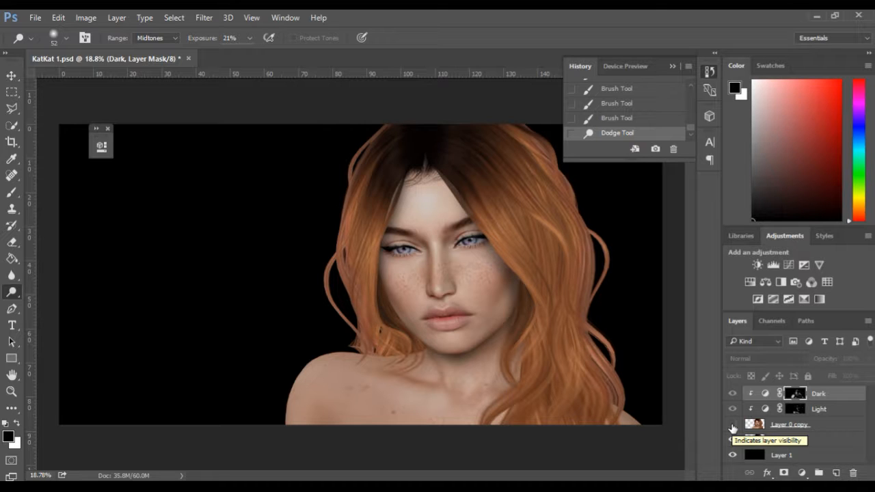
{"action": "left_click", "coordinate": [732, 426]}
{"action": "left_click", "coordinate": [733, 425]}
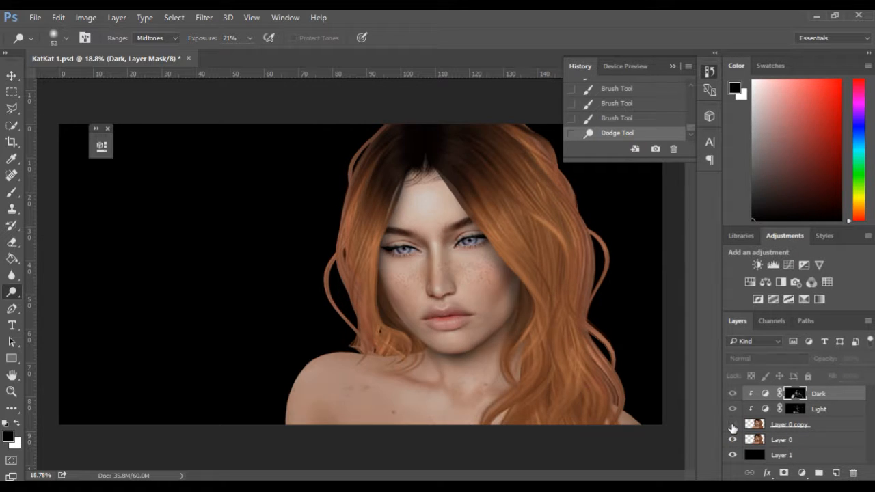
{"action": "left_click", "coordinate": [732, 425]}
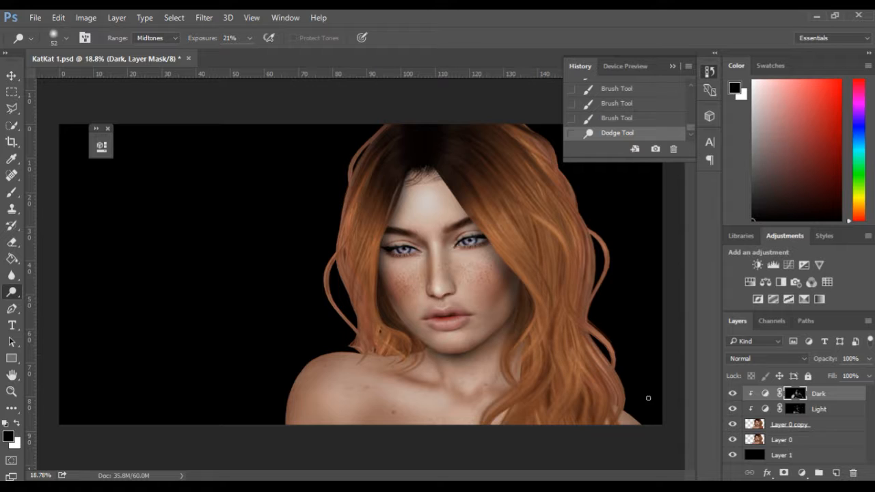
- Add a Brightness/Contrast adjustment clipped to the layer below, with brightness 29 and contrast 37
{"action": "left_click", "coordinate": [756, 265]}
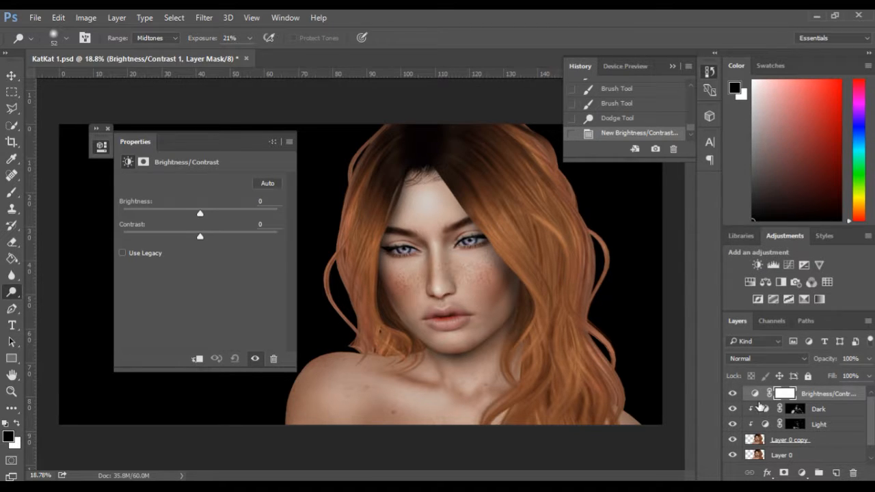
{"action": "left_click", "coordinate": [197, 358]}
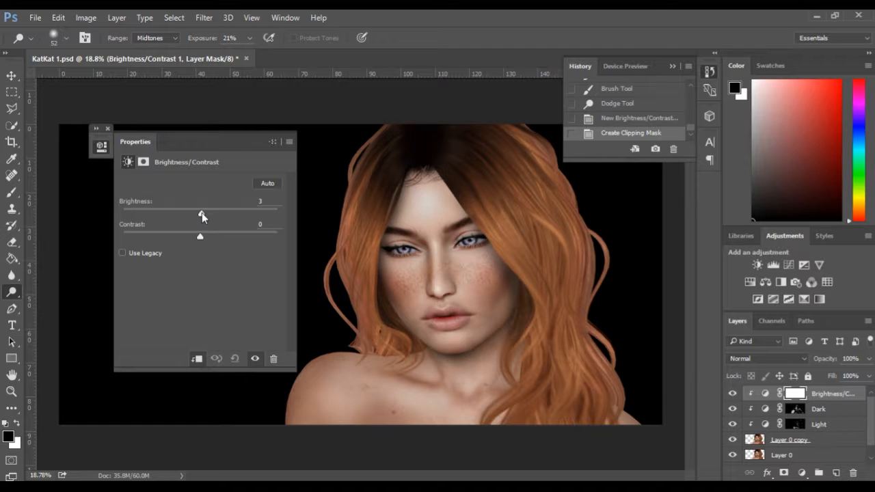
{"action": "left_click_drag", "start_coordinate": [203, 213], "coordinate": [233, 236]}
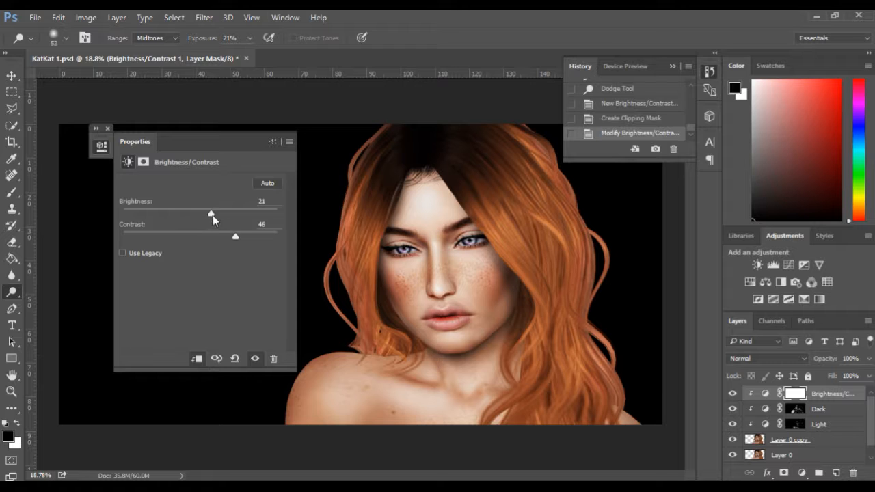
{"action": "left_click_drag", "start_coordinate": [212, 215], "coordinate": [228, 236]}
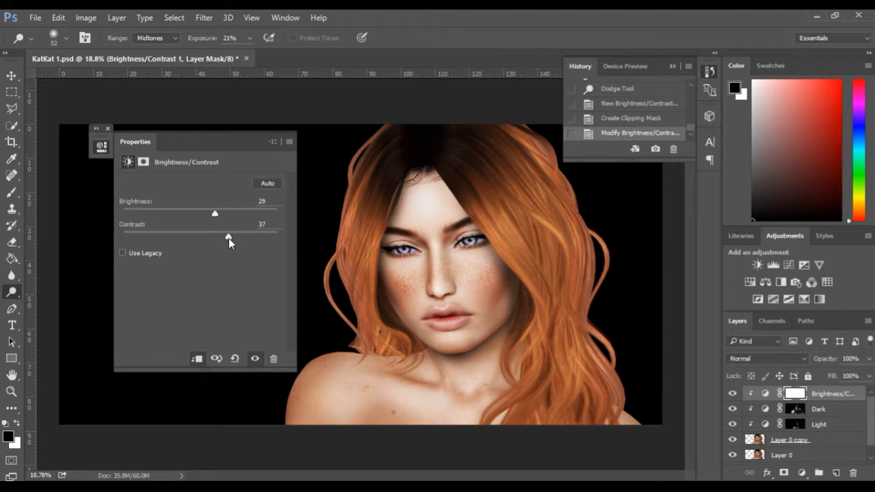
- Brush black at 12% opacity on the Dark layer's mask along the chin and jawline to soften the shading
{"action": "scroll", "coordinate": [533, 387], "scroll_direction": "up", "scroll_amount": 5}
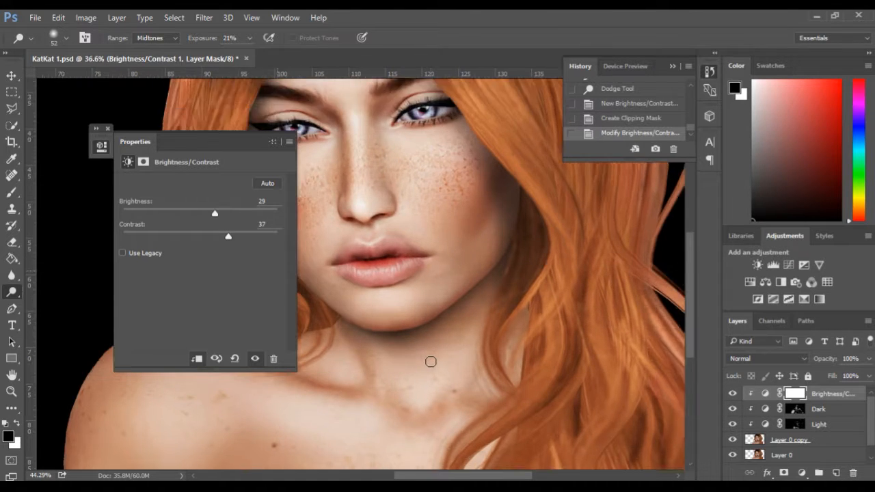
{"action": "scroll", "coordinate": [431, 362], "scroll_direction": "down", "scroll_amount": 3}
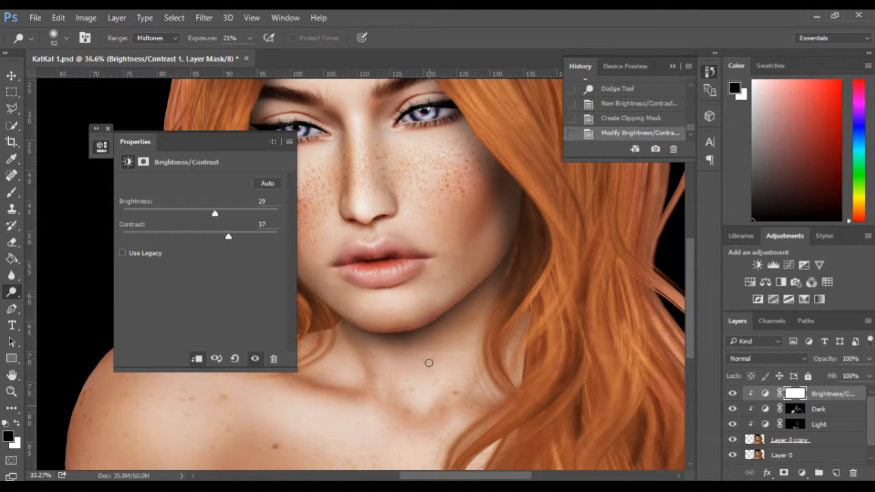
{"action": "scroll", "coordinate": [429, 364], "scroll_direction": "down", "scroll_amount": 1}
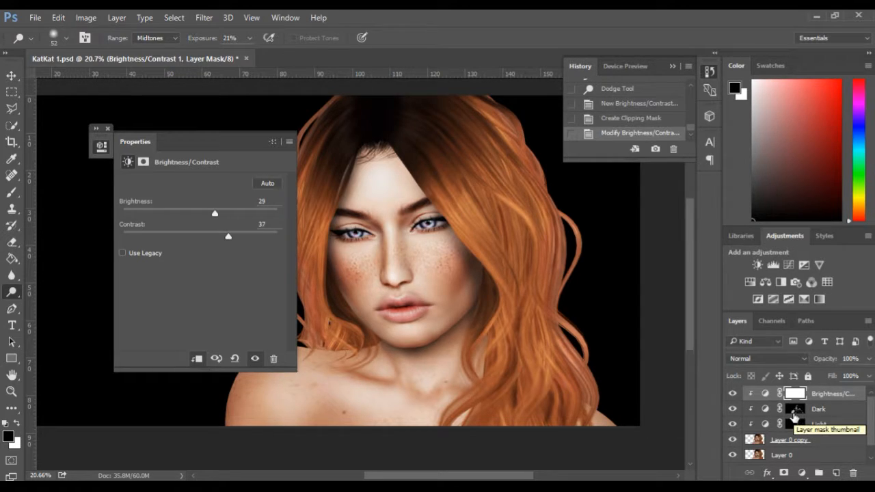
{"action": "scroll", "coordinate": [386, 354], "scroll_direction": "up", "scroll_amount": 2}
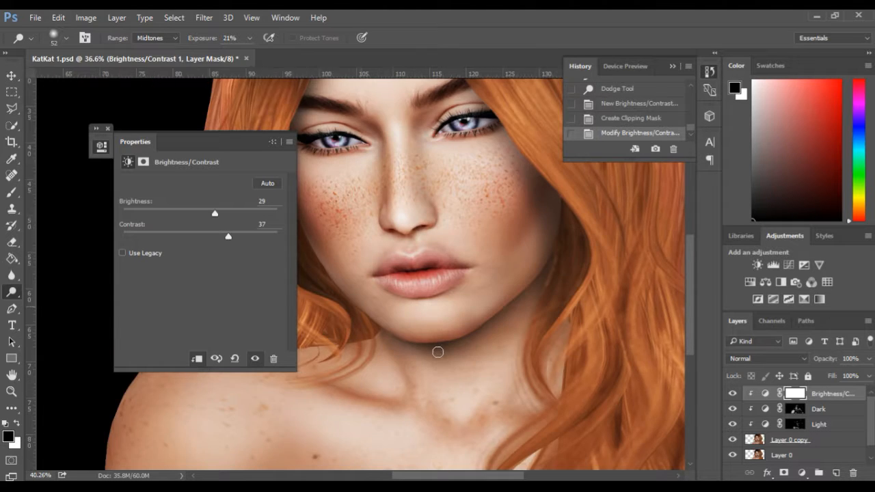
{"action": "scroll", "coordinate": [437, 352], "scroll_direction": "up", "scroll_amount": 2}
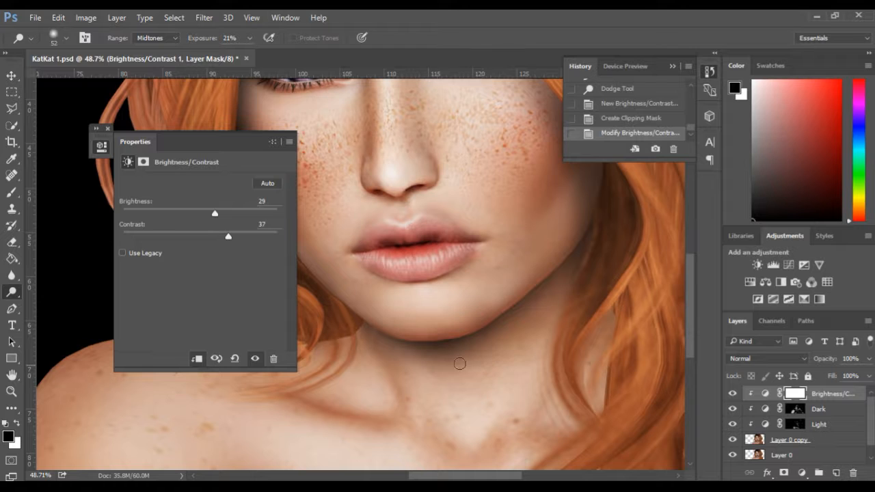
{"action": "left_click", "coordinate": [797, 410]}
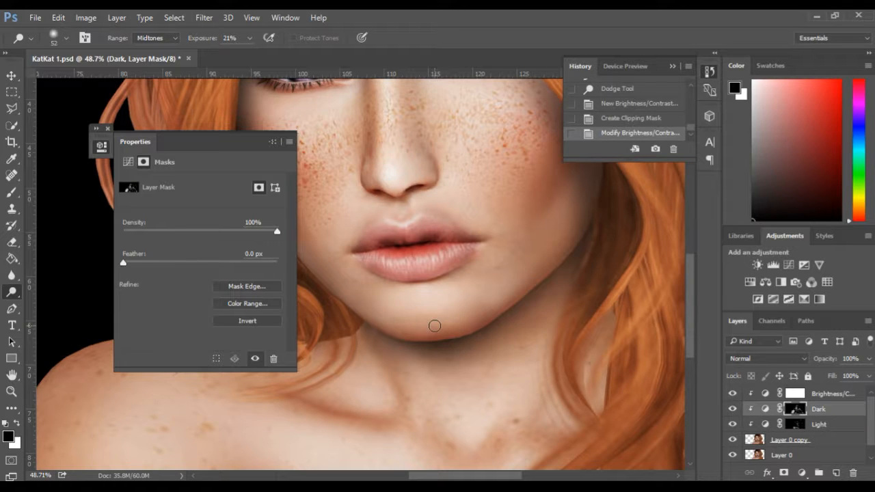
{"action": "left_click_drag", "start_coordinate": [434, 327], "coordinate": [455, 329]}
{"action": "left_click", "coordinate": [12, 192]}
{"action": "mouse_move", "coordinate": [434, 323]}
{"action": "left_mouse_down"}
{"action": "mouse_move", "coordinate": [440, 331]}
{"action": "mouse_move", "coordinate": [414, 334]}
{"action": "mouse_move", "coordinate": [504, 293]}
{"action": "mouse_move", "coordinate": [424, 324]}
{"action": "left_mouse_up"}
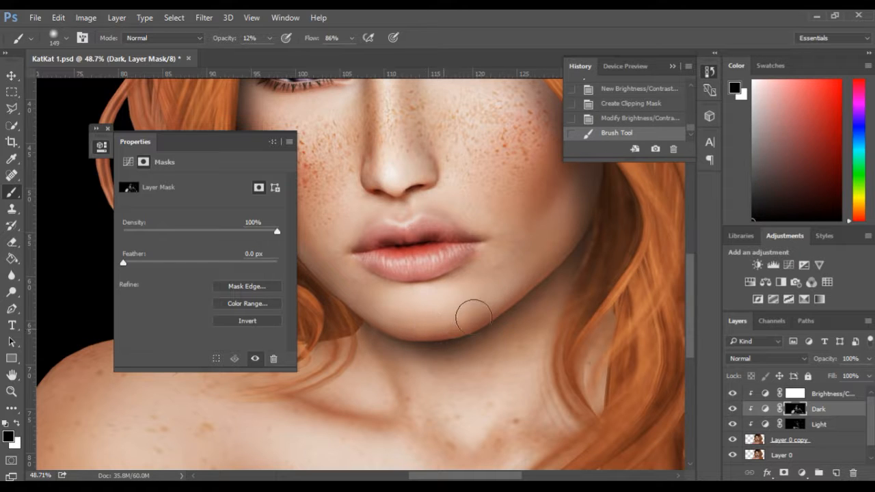
{"action": "left_click", "coordinate": [512, 289]}
- Reopen the Brightness/Contrast adjustment's settings, move them clear of the portrait, and set the contrast to 36
{"action": "scroll", "coordinate": [352, 362], "scroll_direction": "down", "scroll_amount": 4}
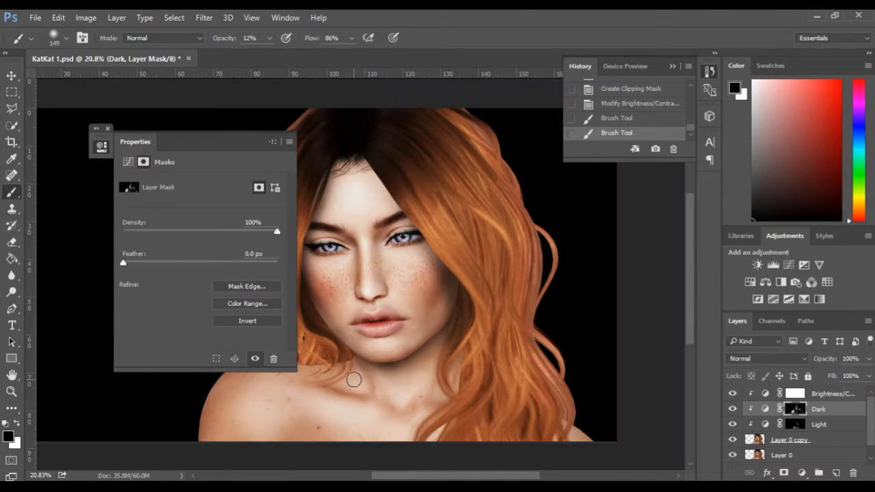
{"action": "scroll", "coordinate": [354, 388], "scroll_direction": "up", "scroll_amount": 3}
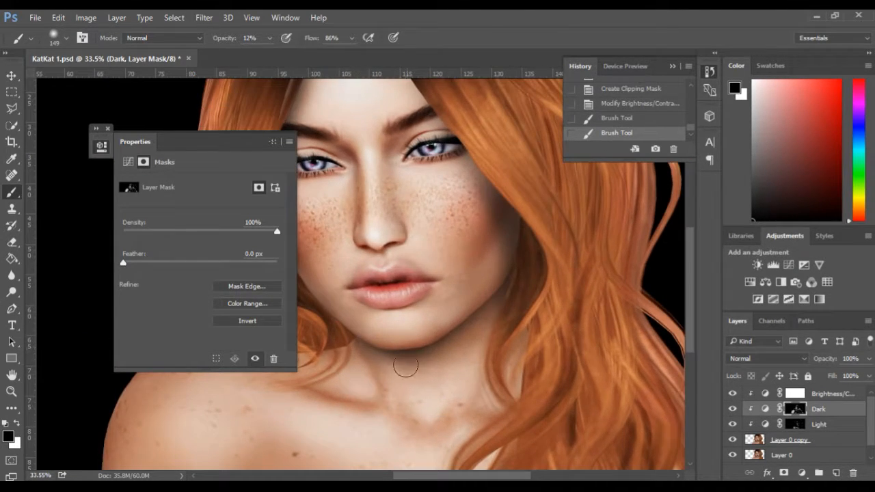
{"action": "scroll", "coordinate": [412, 377], "scroll_direction": "down", "scroll_amount": 1}
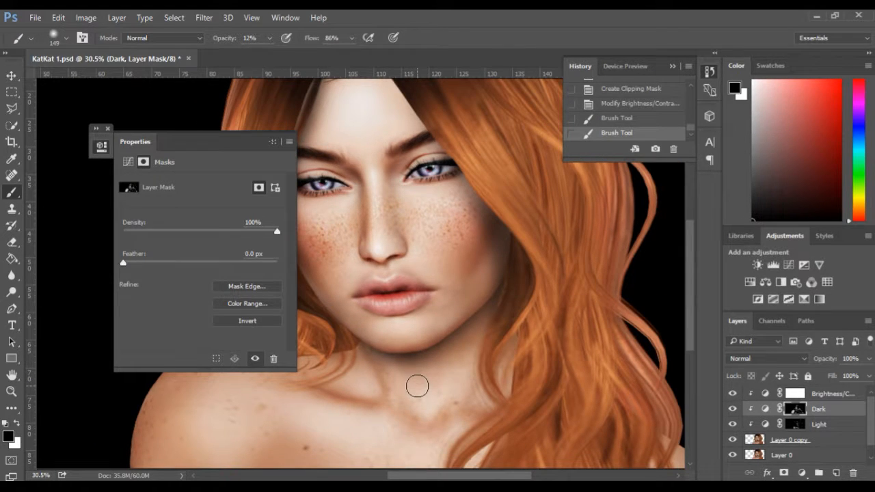
{"action": "left_click", "coordinate": [788, 398]}
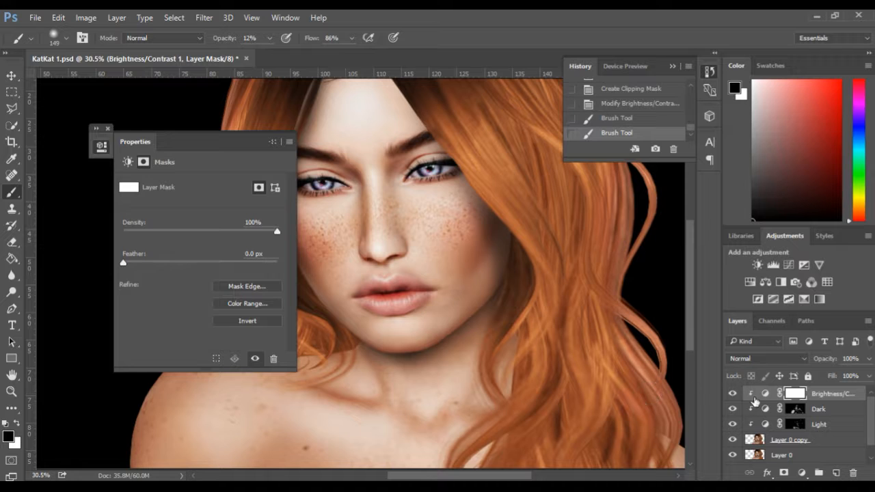
{"action": "left_click", "coordinate": [766, 395]}
{"action": "scroll", "coordinate": [331, 380], "scroll_direction": "down", "scroll_amount": 3}
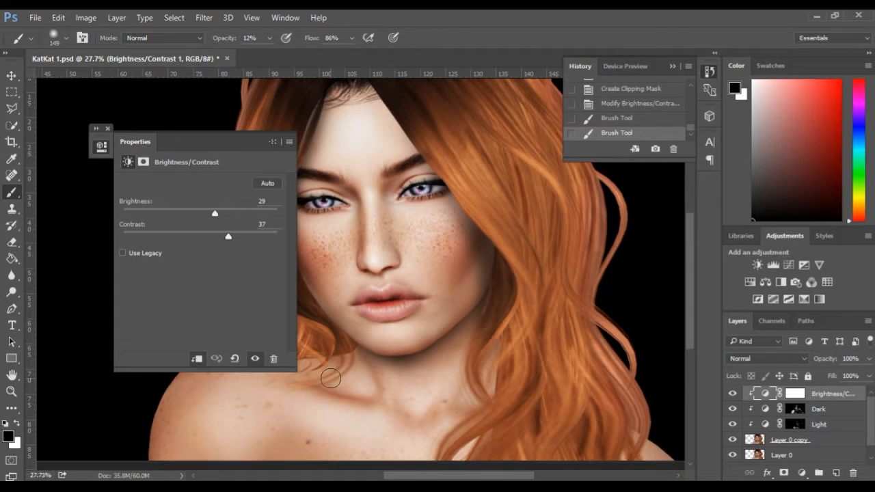
{"action": "scroll", "coordinate": [391, 400], "scroll_direction": "up", "scroll_amount": 2}
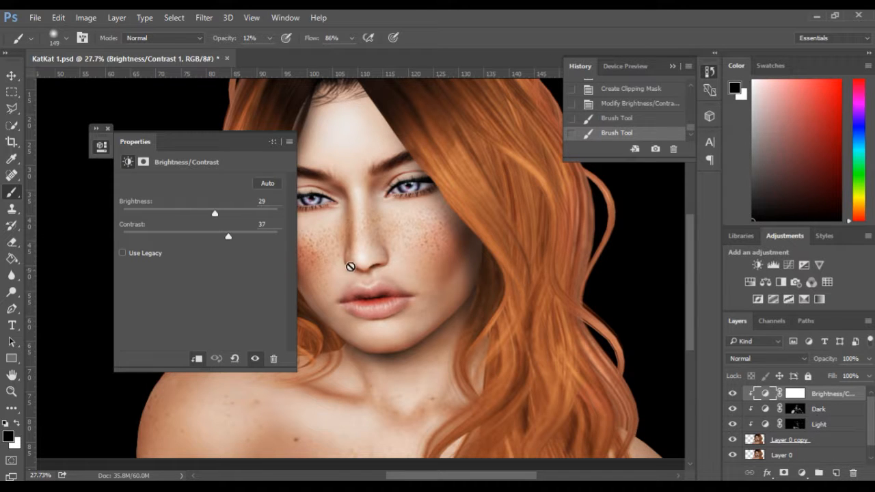
{"action": "left_click_drag", "start_coordinate": [230, 155], "coordinate": [133, 116]}
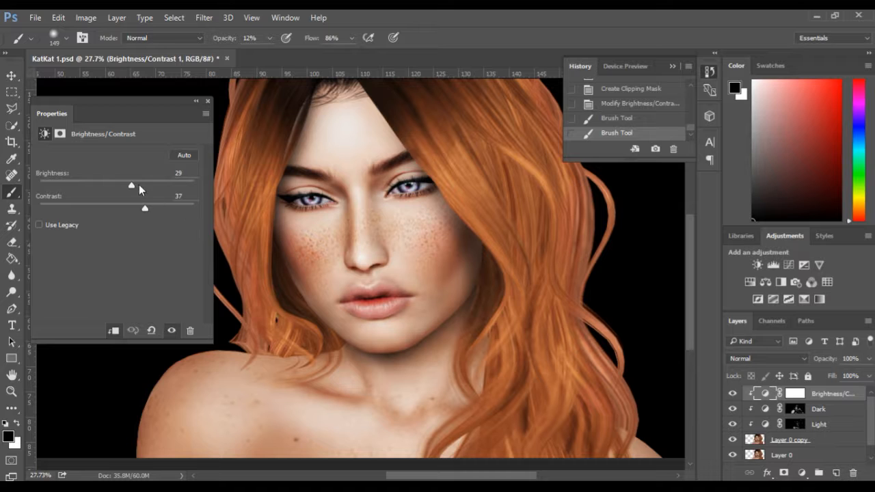
{"action": "scroll", "coordinate": [174, 219], "scroll_direction": "down", "scroll_amount": 2}
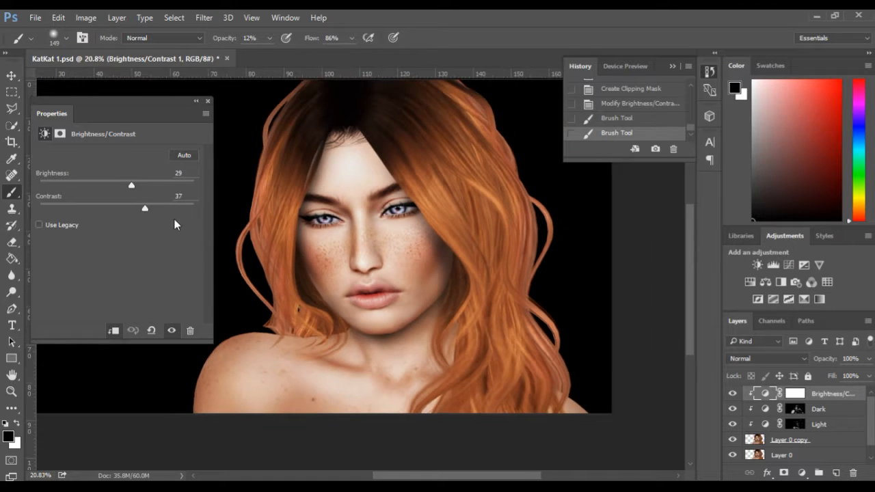
{"action": "scroll", "coordinate": [175, 225], "scroll_direction": "down", "scroll_amount": 1}
{"action": "left_click_drag", "start_coordinate": [138, 106], "coordinate": [152, 111]}
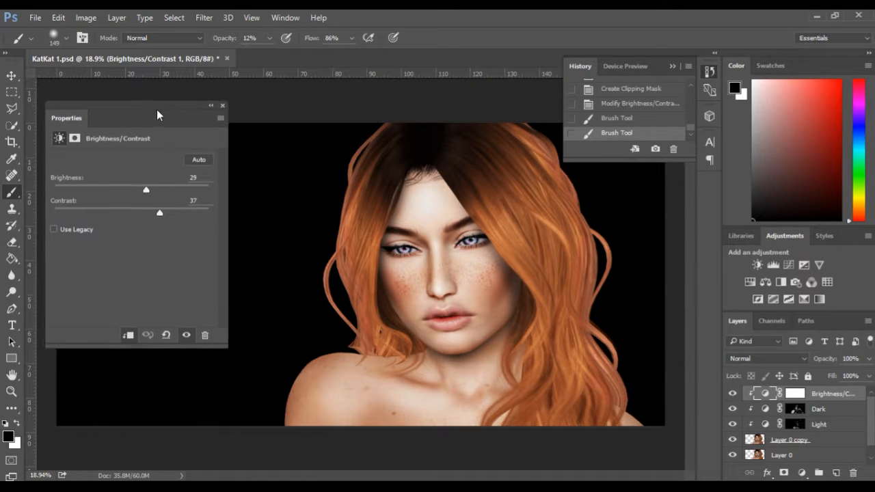
{"action": "scroll", "coordinate": [553, 381], "scroll_direction": "up", "scroll_amount": 1}
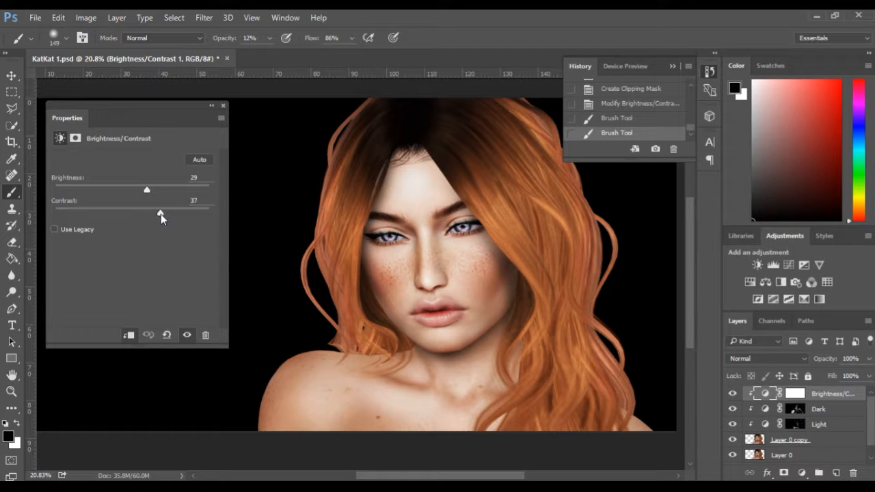
{"action": "left_click", "coordinate": [160, 214]}
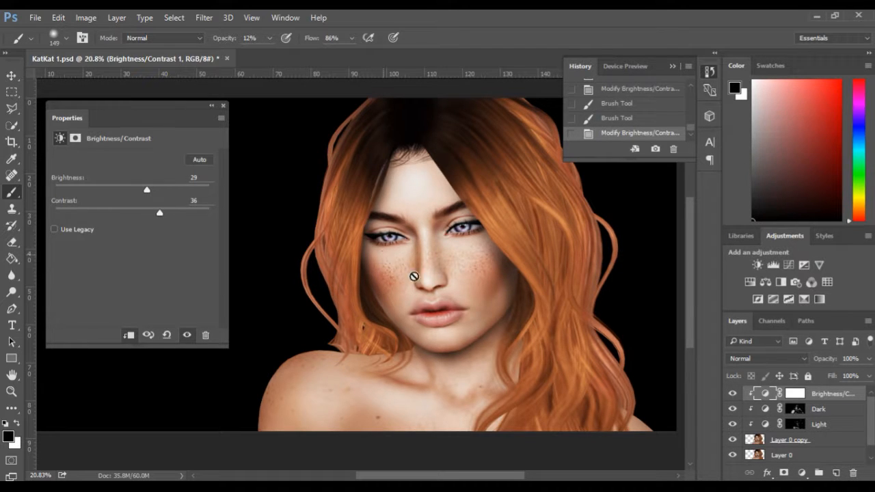
- Add a Levels adjustment above Brightness/Contrast with the shadow input at 17 and the midtones at 1.00
{"action": "left_click", "coordinate": [774, 267]}
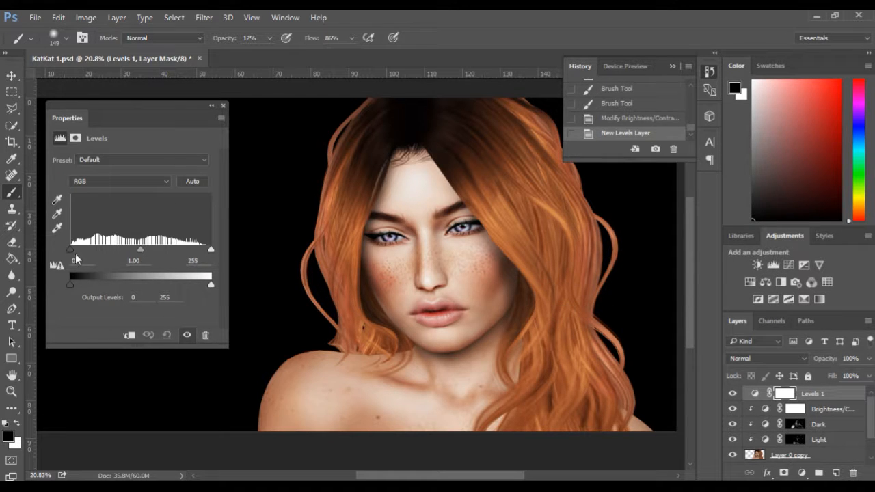
{"action": "left_click_drag", "start_coordinate": [72, 251], "coordinate": [78, 252]}
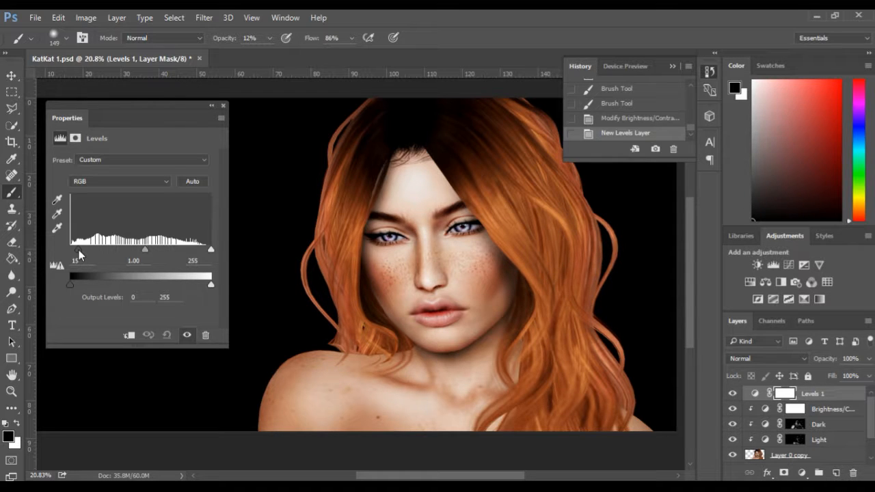
{"action": "mouse_move", "coordinate": [78, 255]}
{"action": "left_mouse_down"}
{"action": "mouse_move", "coordinate": [88, 258]}
{"action": "mouse_move", "coordinate": [76, 251]}
{"action": "left_mouse_up"}
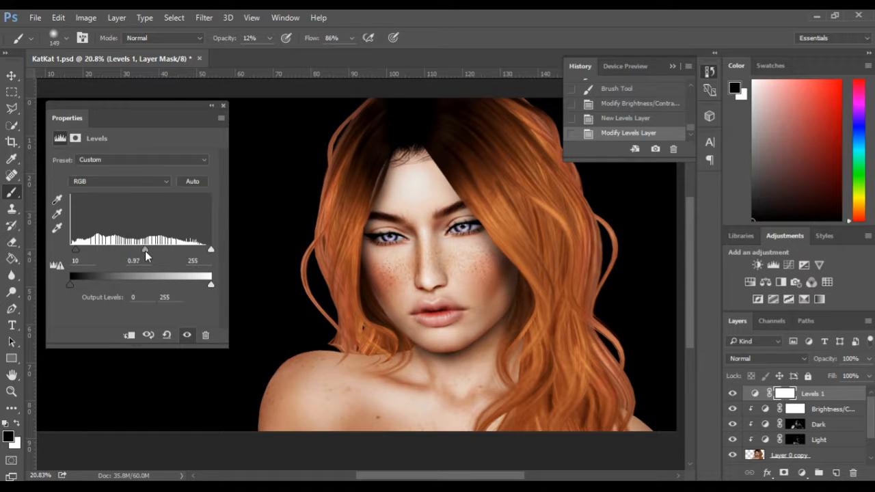
{"action": "left_click_drag", "start_coordinate": [137, 251], "coordinate": [144, 252]}
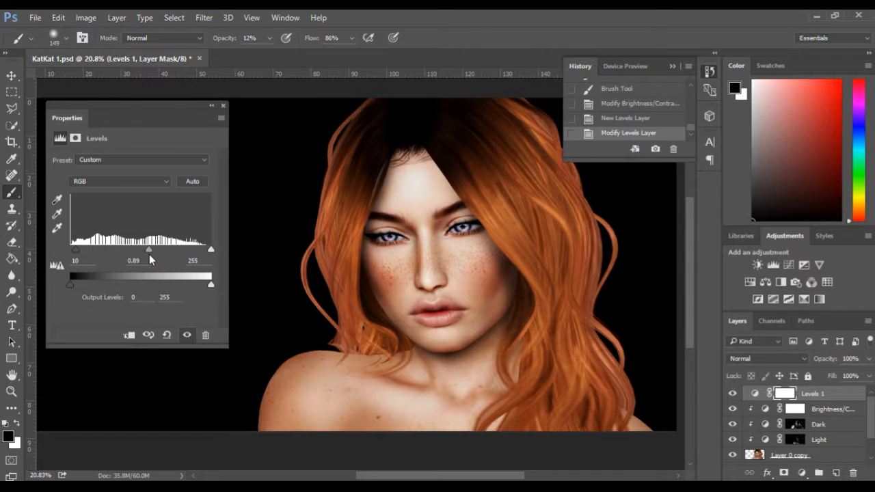
{"action": "left_click_drag", "start_coordinate": [78, 253], "coordinate": [80, 256]}
{"action": "scroll", "coordinate": [391, 264], "scroll_direction": "up", "scroll_amount": 3}
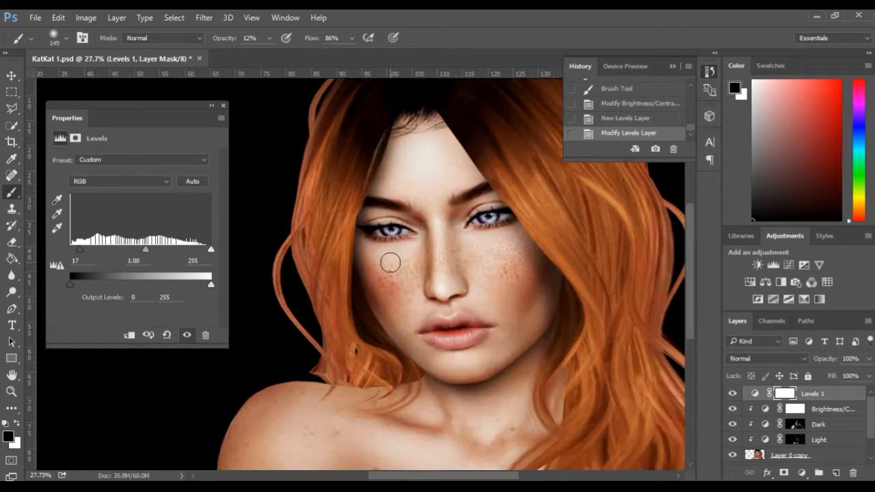
{"action": "scroll", "coordinate": [390, 263], "scroll_direction": "down", "scroll_amount": 2}
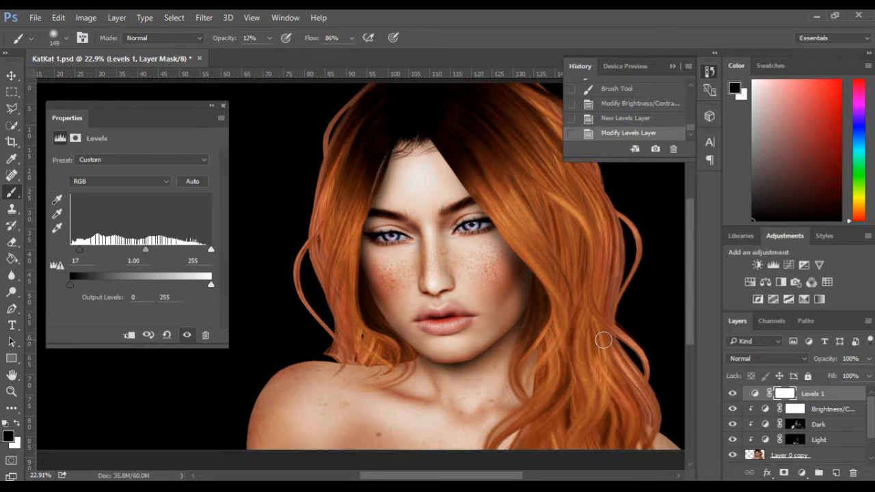
- Clip the Levels adjustment to the portrait layer and check the layer stack beneath it
{"action": "left_click", "coordinate": [128, 335]}
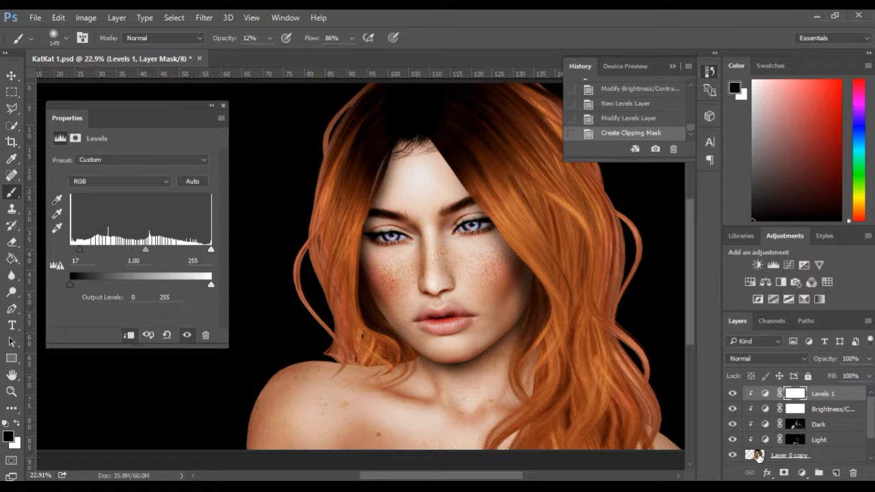
{"action": "scroll", "coordinate": [829, 405], "scroll_direction": "down", "scroll_amount": 2}
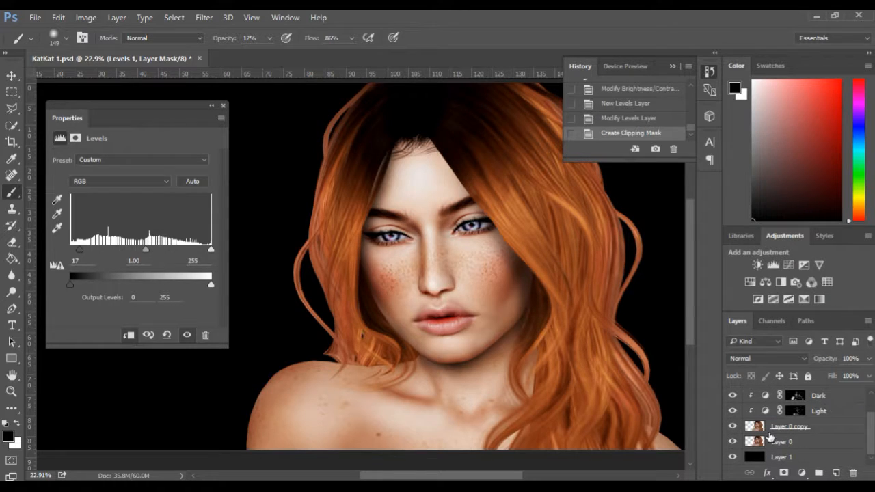
{"action": "scroll", "coordinate": [793, 395], "scroll_direction": "up", "scroll_amount": 2}
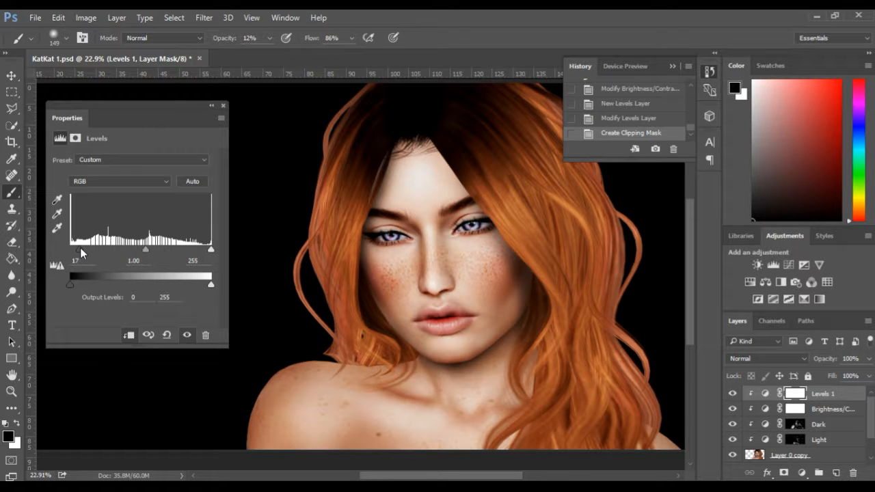
- Set the Levels adjustment's shadow input to 15
{"action": "left_click_drag", "start_coordinate": [80, 251], "coordinate": [80, 252]}
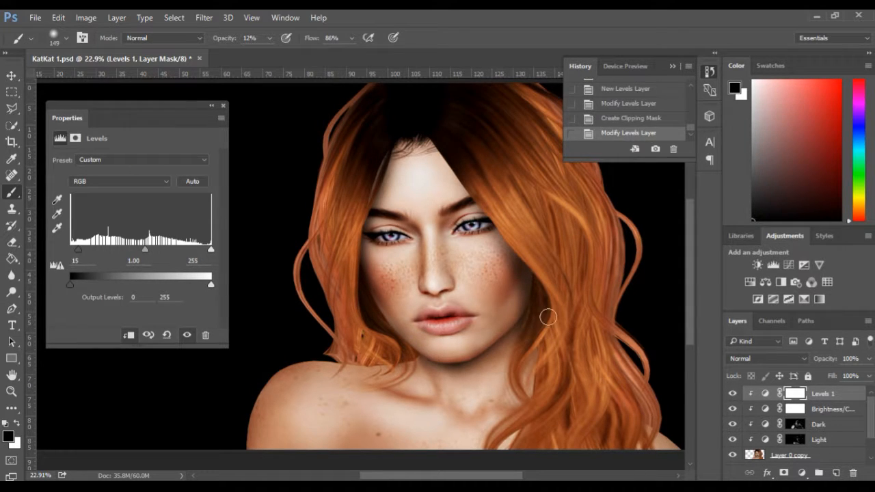
- Add a Vibrance adjustment above Levels with vibrance at +22 and saturation at -3
{"action": "left_click", "coordinate": [819, 265]}
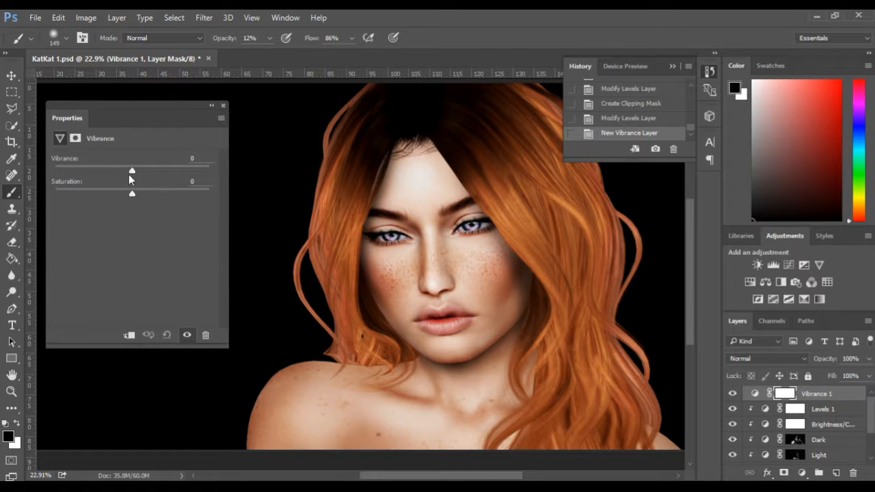
{"action": "left_click_drag", "start_coordinate": [132, 173], "coordinate": [143, 175]}
{"action": "left_click_drag", "start_coordinate": [145, 171], "coordinate": [144, 174]}
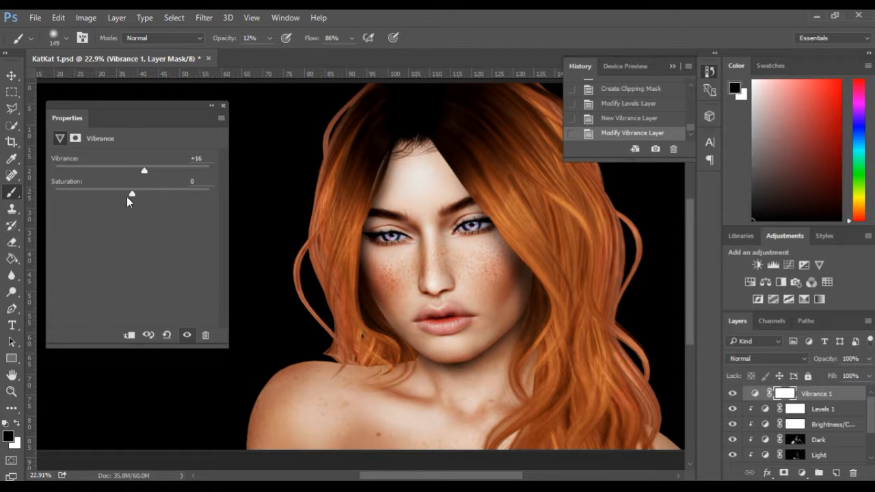
{"action": "left_click_drag", "start_coordinate": [134, 198], "coordinate": [132, 197]}
{"action": "mouse_move", "coordinate": [130, 194]}
{"action": "left_mouse_down"}
{"action": "mouse_move", "coordinate": [145, 197]}
{"action": "mouse_move", "coordinate": [131, 197]}
{"action": "left_mouse_up"}
{"action": "left_click_drag", "start_coordinate": [147, 171], "coordinate": [148, 170]}
{"action": "left_click_drag", "start_coordinate": [148, 170], "coordinate": [150, 172]}
- Check the color change on the whole portrait and clip the Vibrance adjustment to the portrait layer
{"action": "scroll", "coordinate": [283, 230], "scroll_direction": "down", "scroll_amount": 2}
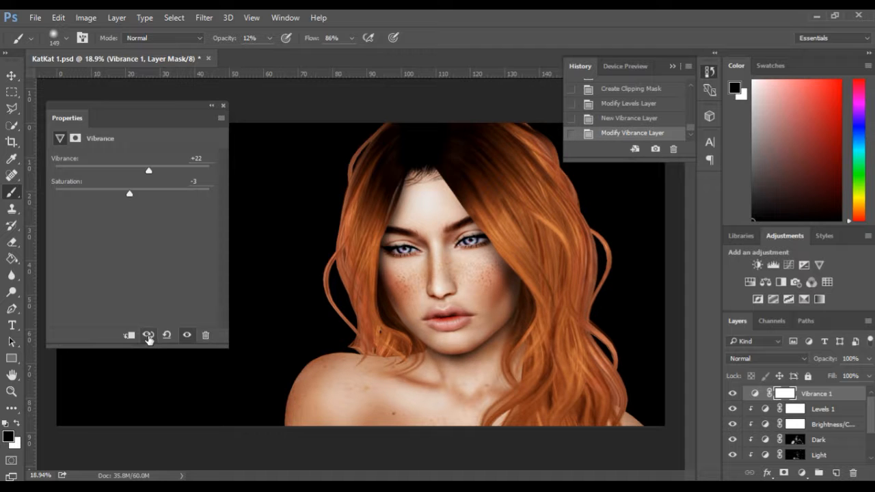
{"action": "scroll", "coordinate": [332, 363], "scroll_direction": "up", "scroll_amount": 3}
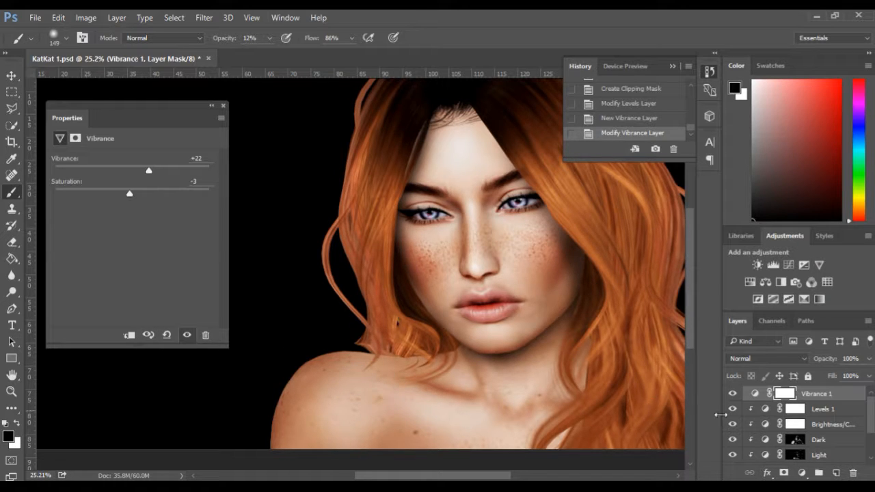
{"action": "left_click", "coordinate": [124, 337]}
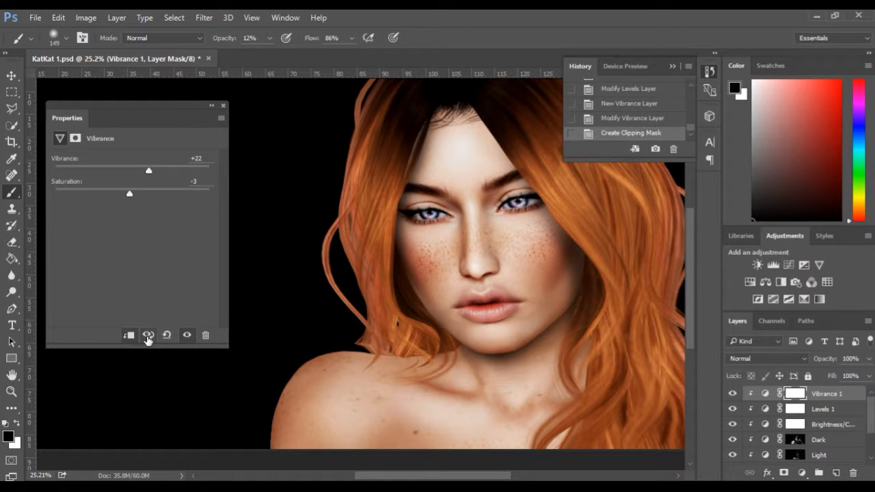
- Add a black-to-white Gradient Map adjustment above Vibrance and clip it to the portrait layer
{"action": "key", "text": "space"}
{"action": "left_click_drag", "start_coordinate": [539, 337], "coordinate": [440, 341]}
{"action": "scroll", "coordinate": [396, 339], "scroll_direction": "down", "scroll_amount": 1}
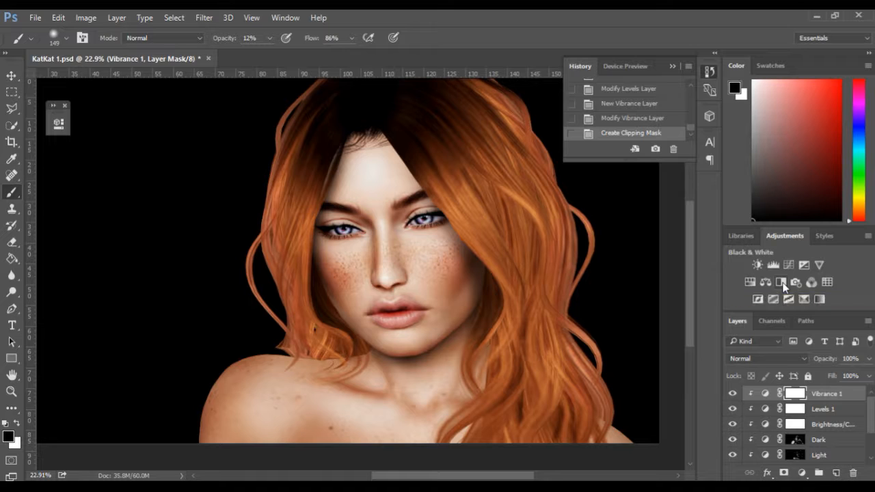
{"action": "left_click", "coordinate": [818, 302]}
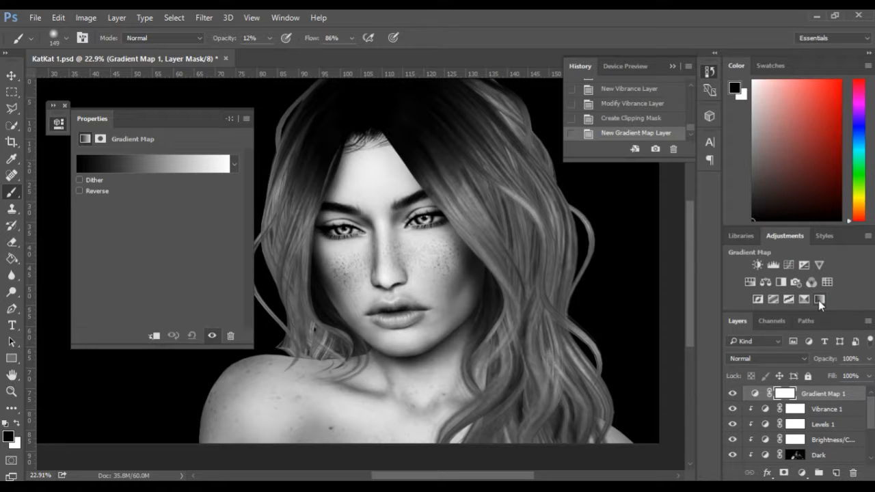
{"action": "left_click", "coordinate": [153, 336]}
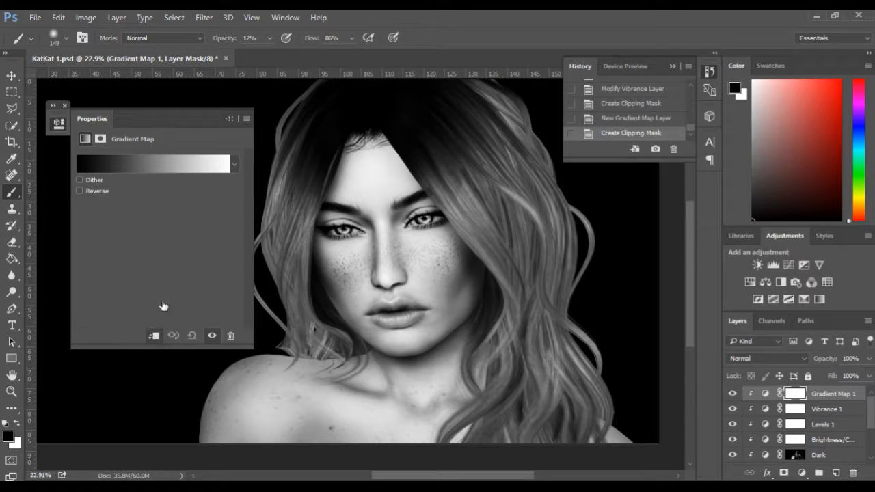
{"action": "left_click", "coordinate": [234, 164]}
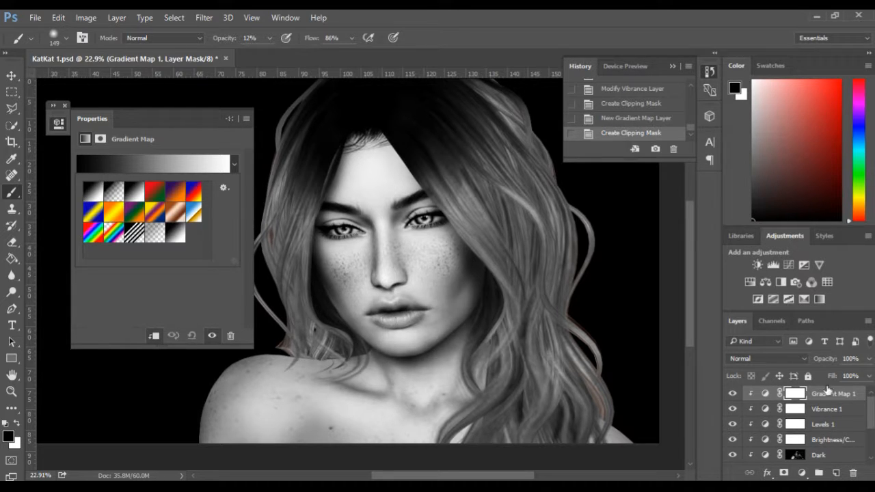
- Open the Gradient Map layer's blending options and set its blend mode to Luminosity
{"action": "left_click", "coordinate": [846, 394]}
{"action": "right_click", "coordinate": [847, 394]}
{"action": "key", "text": "Escape"}
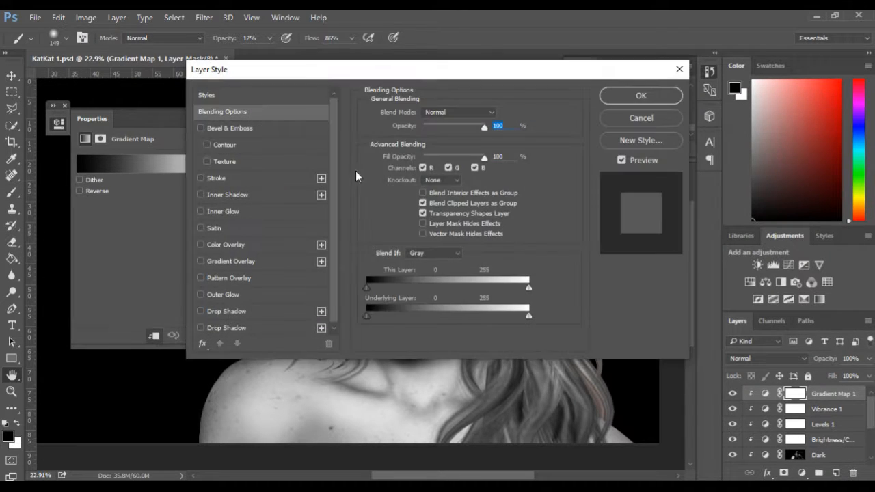
{"action": "left_click", "coordinate": [492, 114]}
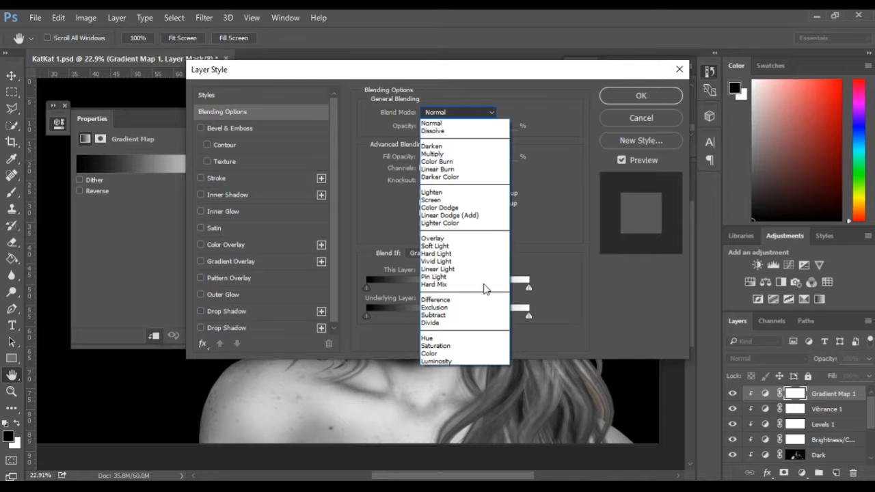
{"action": "left_click", "coordinate": [474, 362]}
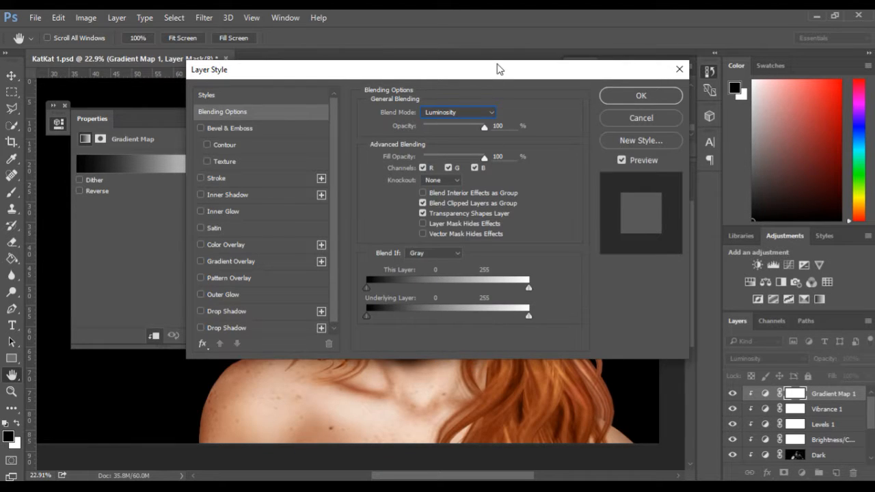
- Set the Gradient Map layer's opacity to 29%, apply the layer style, and compare the portrait with and without the adjustment
{"action": "left_click_drag", "start_coordinate": [498, 67], "coordinate": [94, 117]}
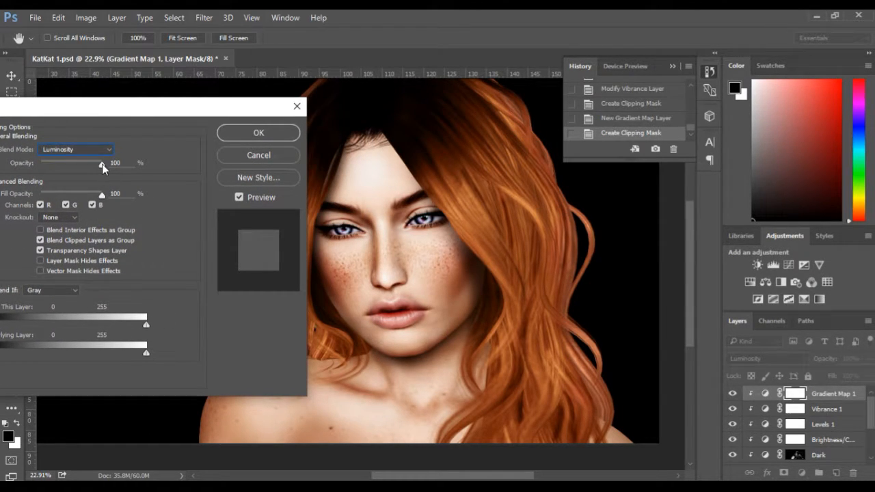
{"action": "left_click_drag", "start_coordinate": [93, 169], "coordinate": [61, 163]}
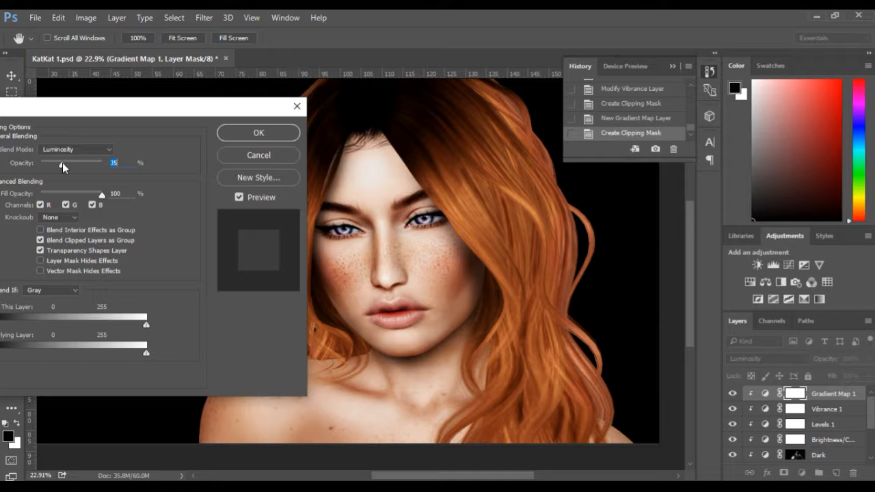
{"action": "left_click_drag", "start_coordinate": [105, 109], "coordinate": [127, 100]}
{"action": "left_click_drag", "start_coordinate": [81, 157], "coordinate": [77, 158]}
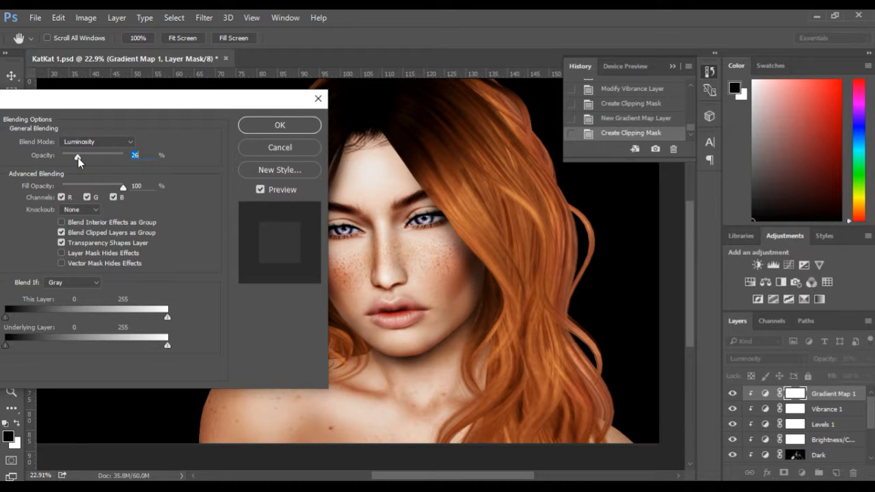
{"action": "left_click_drag", "start_coordinate": [78, 158], "coordinate": [80, 159]}
{"action": "left_click_drag", "start_coordinate": [175, 102], "coordinate": [249, 220]}
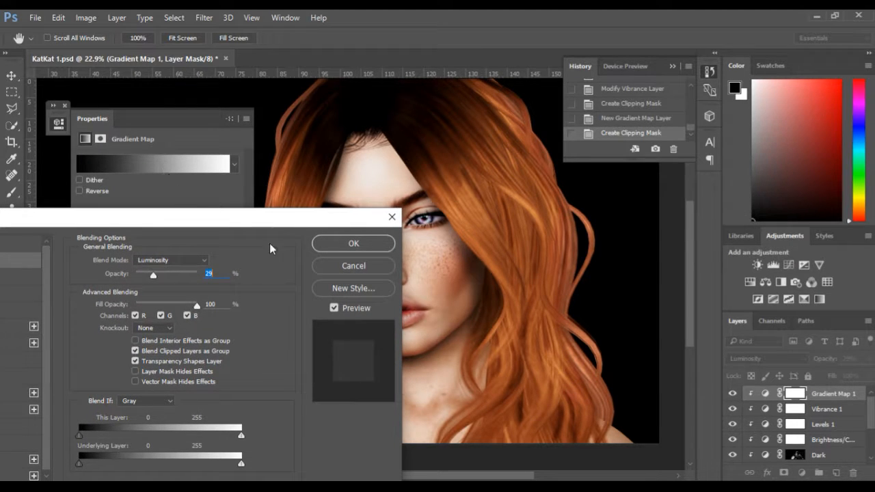
{"action": "left_click_drag", "start_coordinate": [299, 212], "coordinate": [381, 154]}
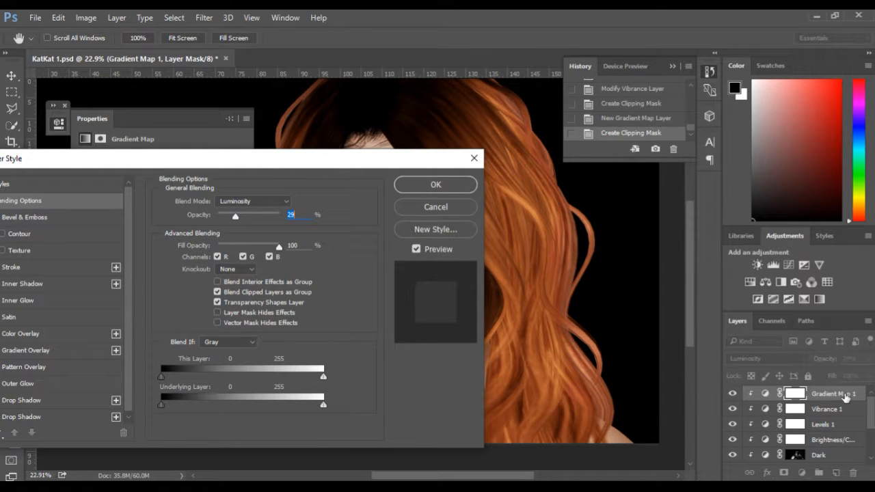
{"action": "left_click", "coordinate": [846, 397]}
{"action": "left_click_drag", "start_coordinate": [182, 170], "coordinate": [213, 167]}
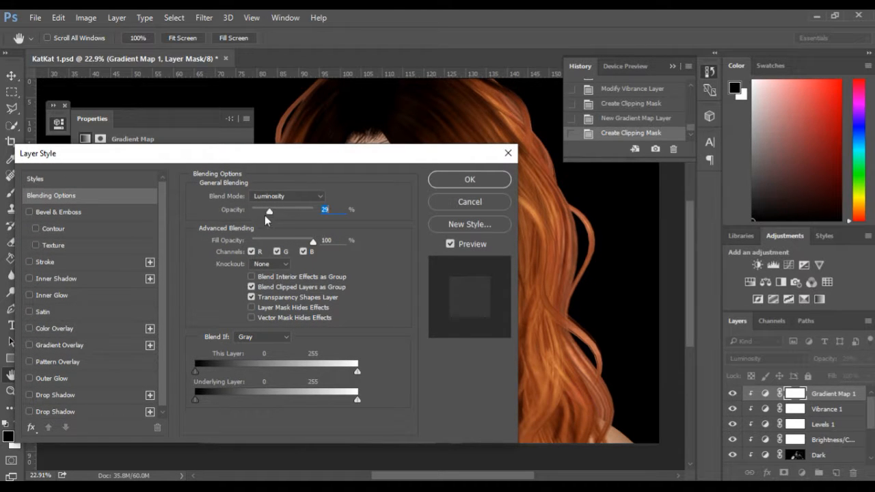
{"action": "left_click", "coordinate": [454, 179]}
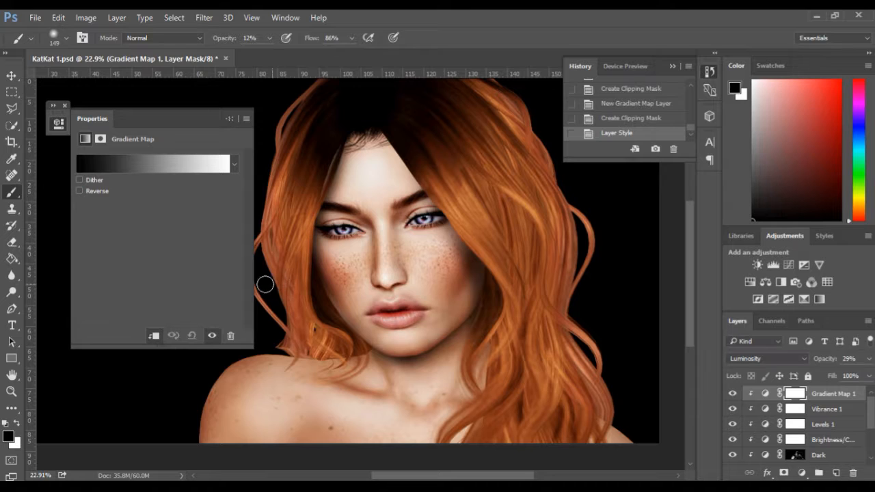
{"action": "left_click", "coordinate": [732, 394]}
{"action": "left_click", "coordinate": [732, 394]}
{"action": "left_click", "coordinate": [65, 105]}
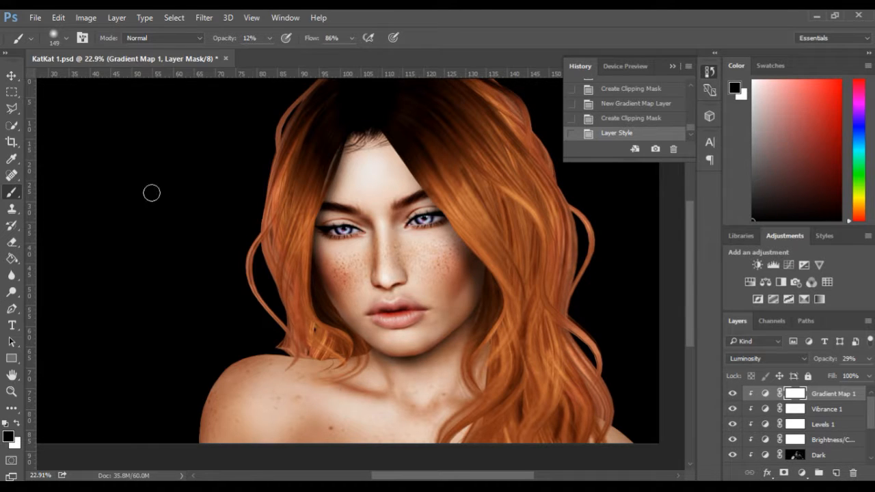
- Add a Curves adjustment clipped to the portrait layer and pull the RGB curve down below its middle to darken the image
{"action": "left_click", "coordinate": [789, 265]}
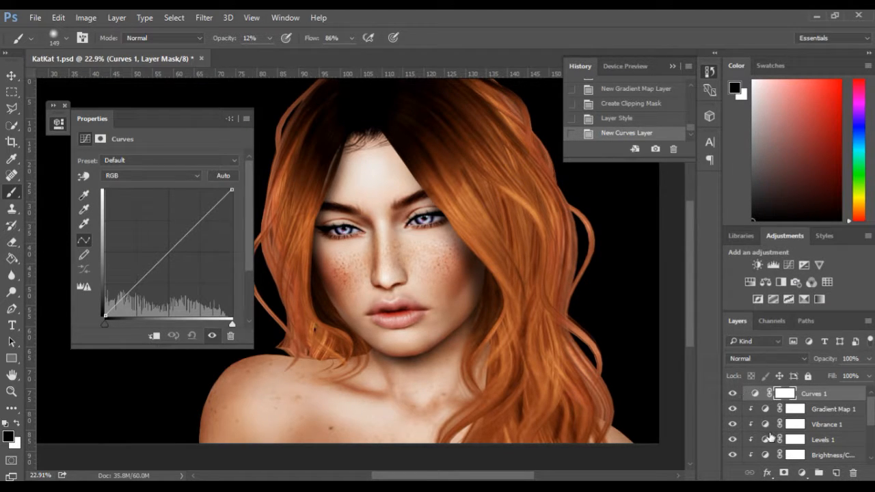
{"action": "left_click", "coordinate": [155, 337]}
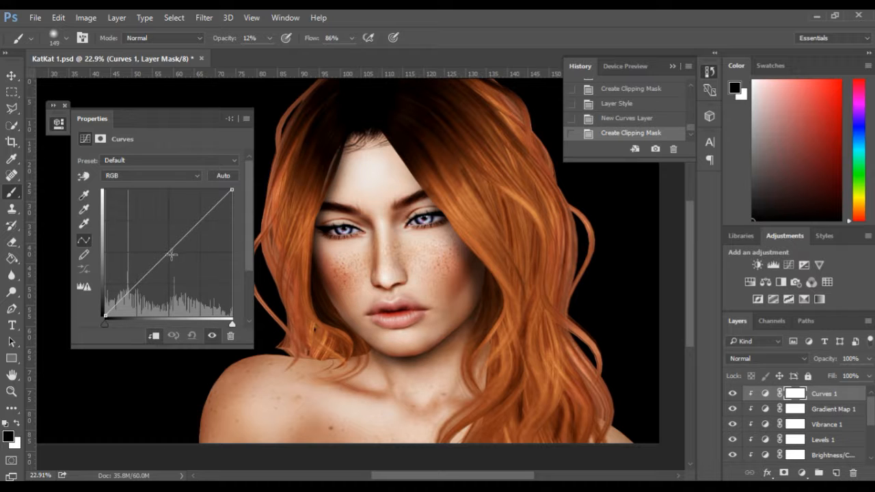
{"action": "left_click_drag", "start_coordinate": [164, 260], "coordinate": [155, 285]}
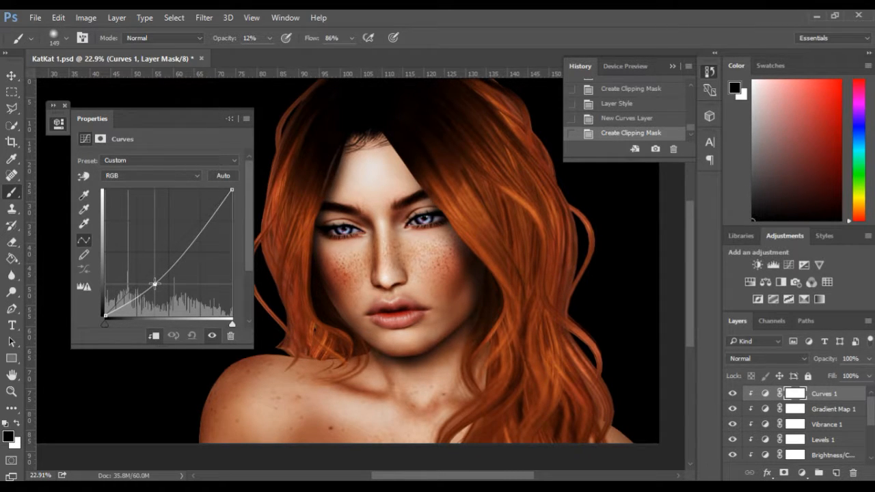
{"action": "mouse_move", "coordinate": [155, 282]}
{"action": "left_mouse_down"}
{"action": "mouse_move", "coordinate": [166, 284]}
{"action": "mouse_move", "coordinate": [162, 277]}
{"action": "mouse_move", "coordinate": [157, 284]}
{"action": "left_mouse_up"}
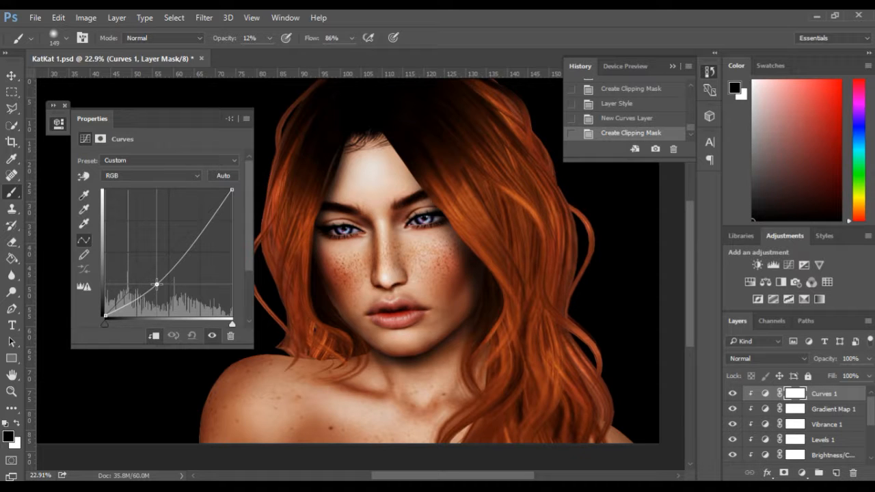
{"action": "left_click_drag", "start_coordinate": [157, 283], "coordinate": [157, 279]}
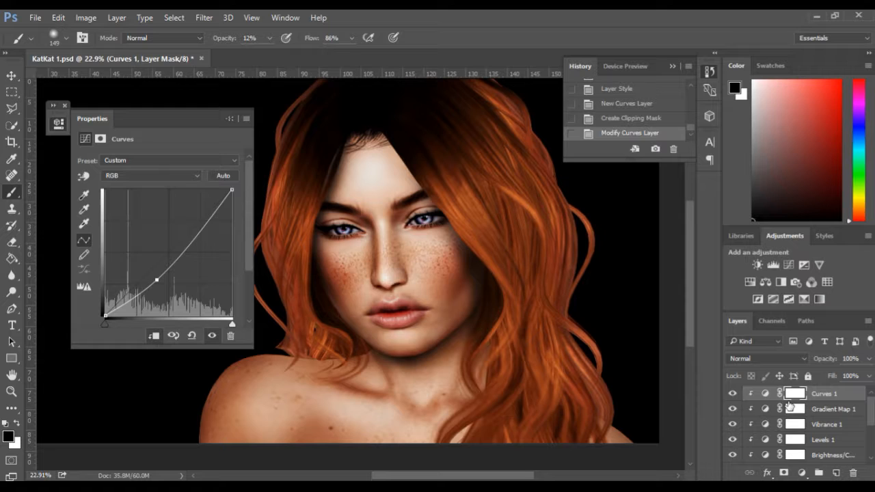
- Invert the Curves layer's mask to black and set up a white brush at size 298 and 100% opacity
{"action": "key", "text": "ctrl+i"}
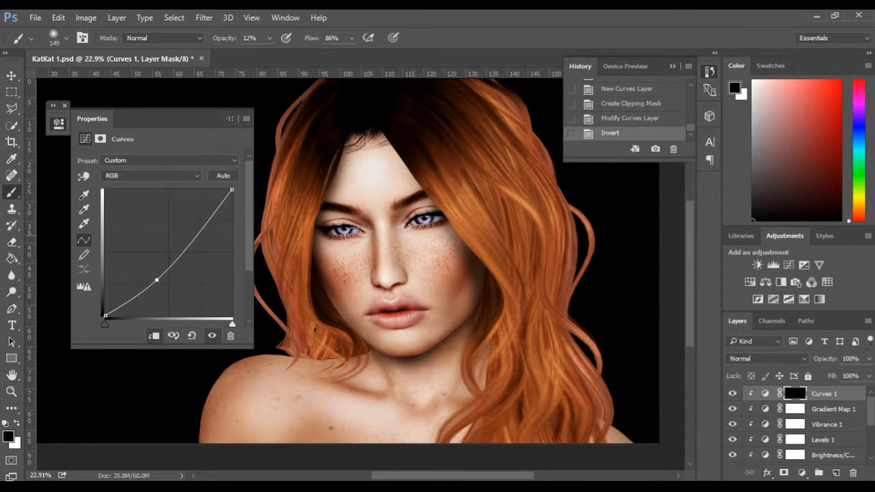
{"action": "left_click_drag", "start_coordinate": [359, 238], "coordinate": [371, 239]}
{"action": "left_click_drag", "start_coordinate": [221, 41], "coordinate": [287, 41]}
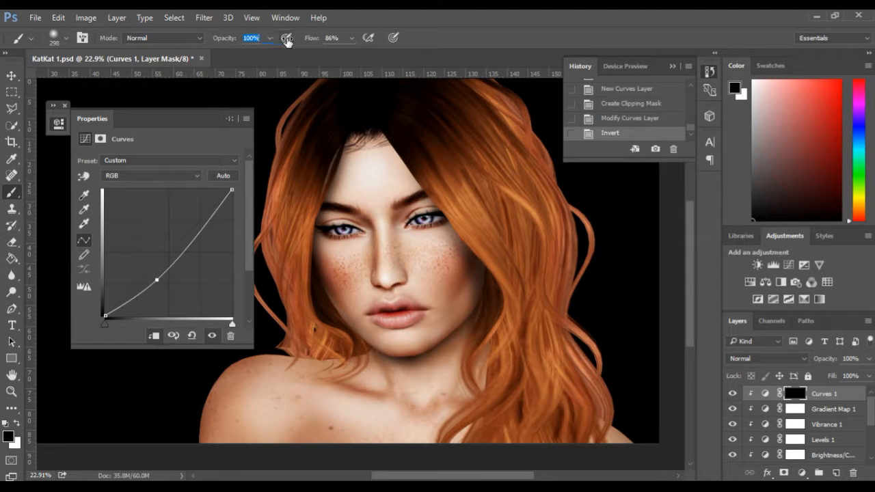
{"action": "left_click", "coordinate": [384, 226]}
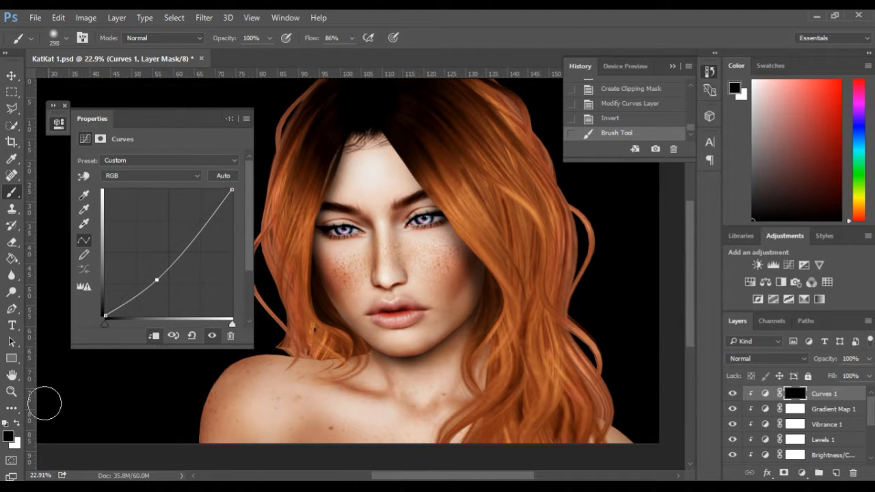
{"action": "left_click", "coordinate": [17, 423]}
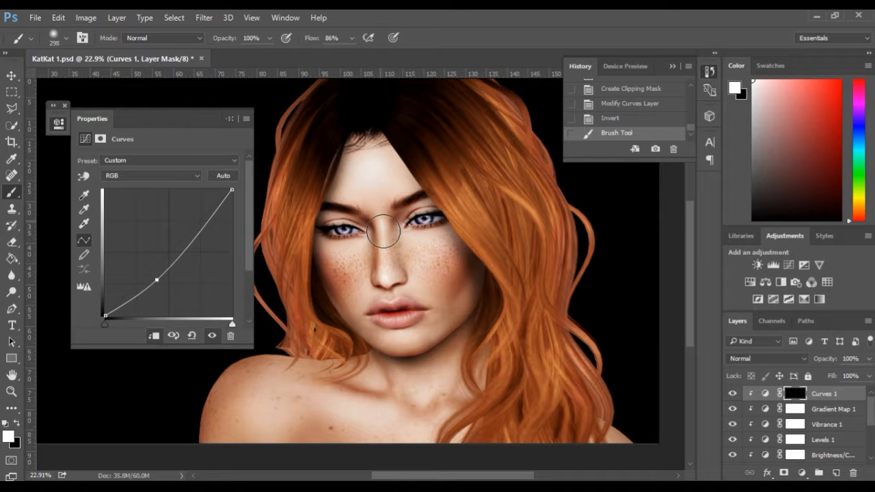
- Paint white on the Curves 1 mask over the face, neck, chest and near shoulder, and reduce the brush size to 106
{"action": "mouse_move", "coordinate": [353, 256]}
{"action": "left_mouse_down"}
{"action": "mouse_move", "coordinate": [337, 282]}
{"action": "mouse_move", "coordinate": [363, 315]}
{"action": "mouse_move", "coordinate": [350, 305]}
{"action": "mouse_move", "coordinate": [370, 322]}
{"action": "mouse_move", "coordinate": [376, 303]}
{"action": "mouse_move", "coordinate": [413, 344]}
{"action": "mouse_move", "coordinate": [430, 329]}
{"action": "mouse_move", "coordinate": [431, 283]}
{"action": "mouse_move", "coordinate": [467, 287]}
{"action": "mouse_move", "coordinate": [420, 217]}
{"action": "mouse_move", "coordinate": [432, 285]}
{"action": "mouse_move", "coordinate": [400, 237]}
{"action": "mouse_move", "coordinate": [386, 273]}
{"action": "left_mouse_up"}
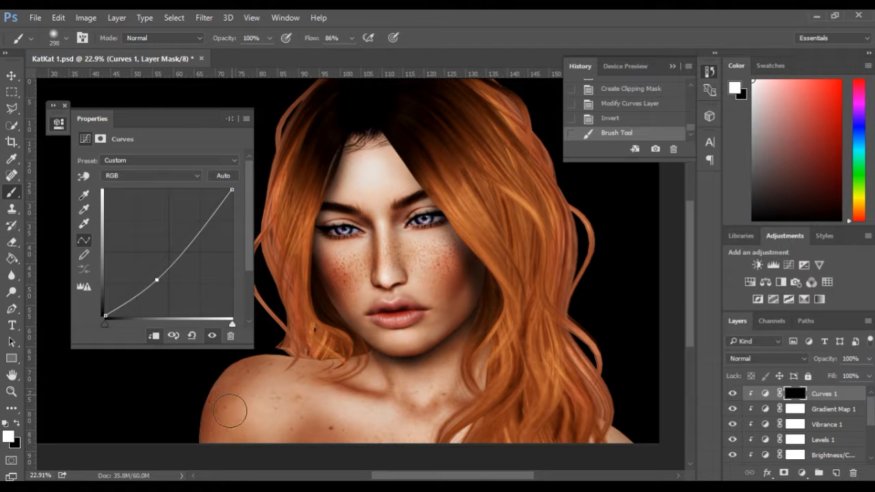
{"action": "mouse_move", "coordinate": [416, 435]}
{"action": "left_mouse_down"}
{"action": "mouse_move", "coordinate": [425, 409]}
{"action": "mouse_move", "coordinate": [418, 404]}
{"action": "left_mouse_up"}
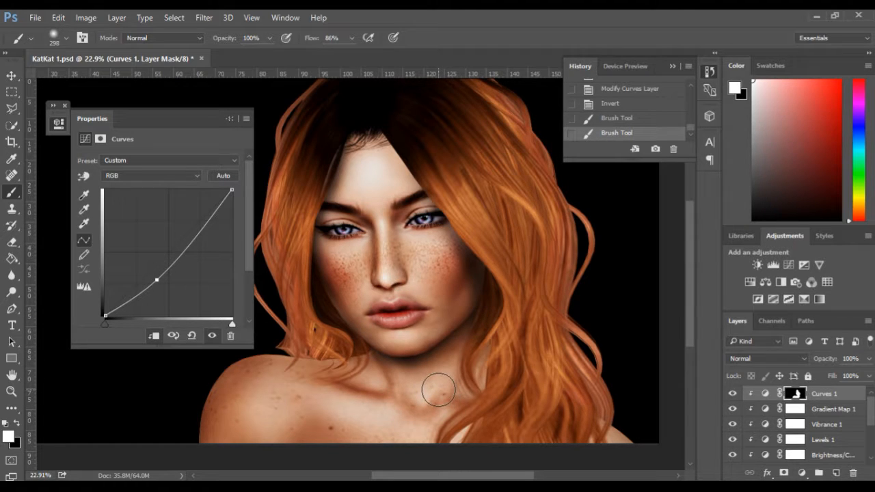
{"action": "right_click", "coordinate": [438, 391], "text": "alt"}
{"action": "left_click_drag", "start_coordinate": [432, 403], "coordinate": [420, 402]}
{"action": "scroll", "coordinate": [438, 412], "scroll_direction": "up", "scroll_amount": 4}
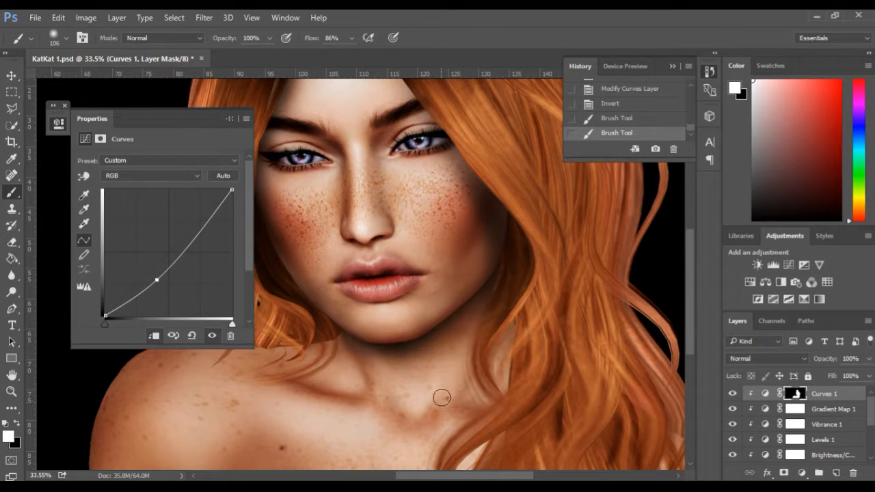
{"action": "scroll", "coordinate": [441, 398], "scroll_direction": "down", "scroll_amount": 2}
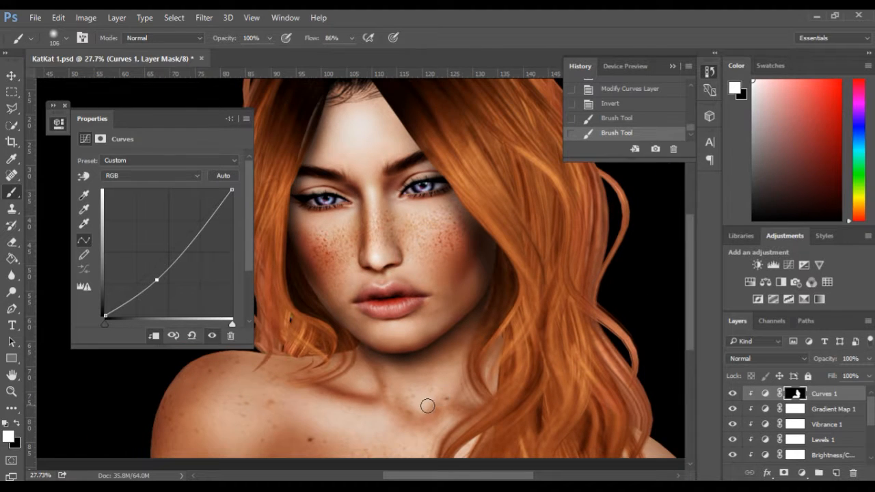
{"action": "scroll", "coordinate": [428, 406], "scroll_direction": "down", "scroll_amount": 2}
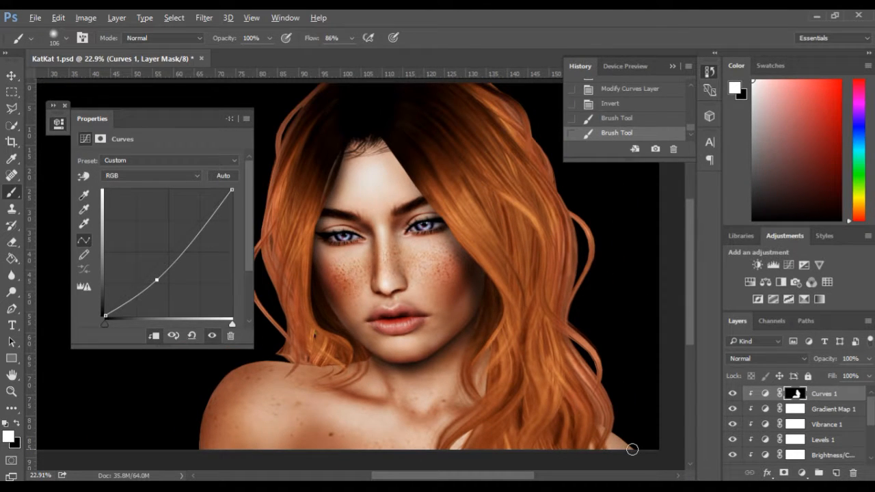
- Enlarge the brush to 167 and paint white on the mask over the small patch of far shoulder beside the hair
{"action": "right_click", "coordinate": [632, 450], "text": "alt"}
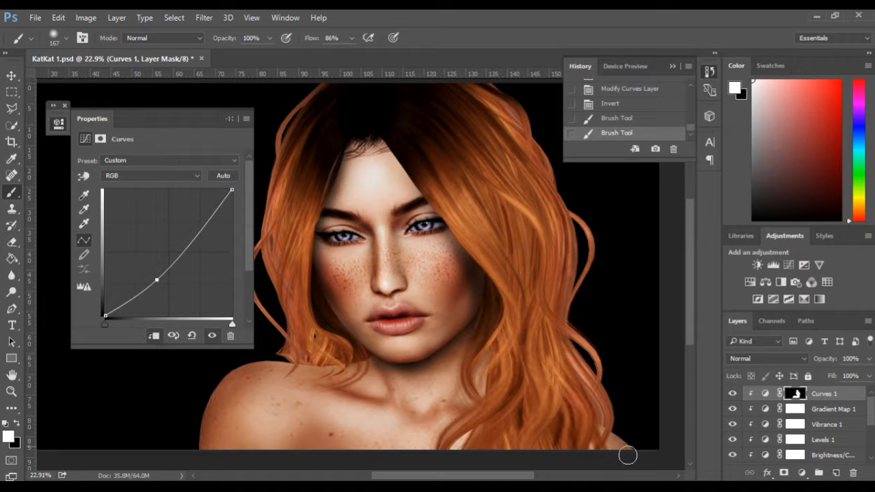
{"action": "left_click", "coordinate": [628, 456]}
{"action": "scroll", "coordinate": [323, 399], "scroll_direction": "down", "scroll_amount": 1}
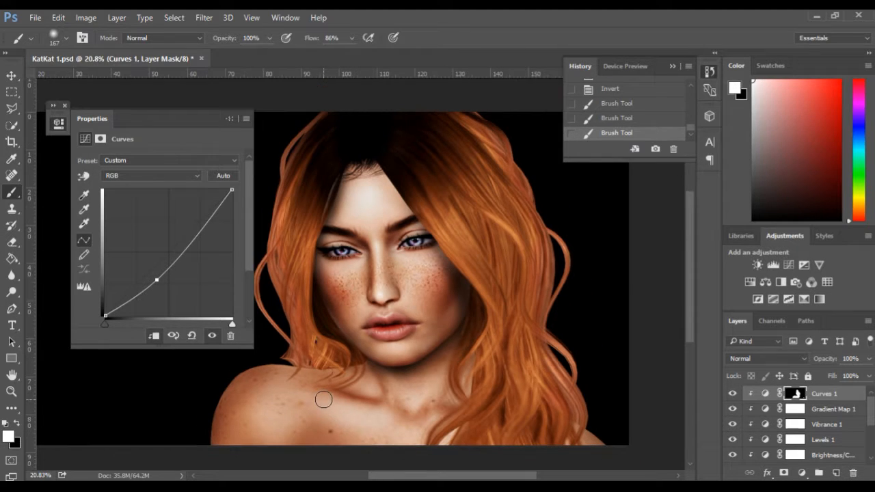
- Compare the portrait with and without the Curves 1 adjustment, and paint more white on its mask along the near shoulder's outer edge
{"action": "scroll", "coordinate": [357, 419], "scroll_direction": "up", "scroll_amount": 1}
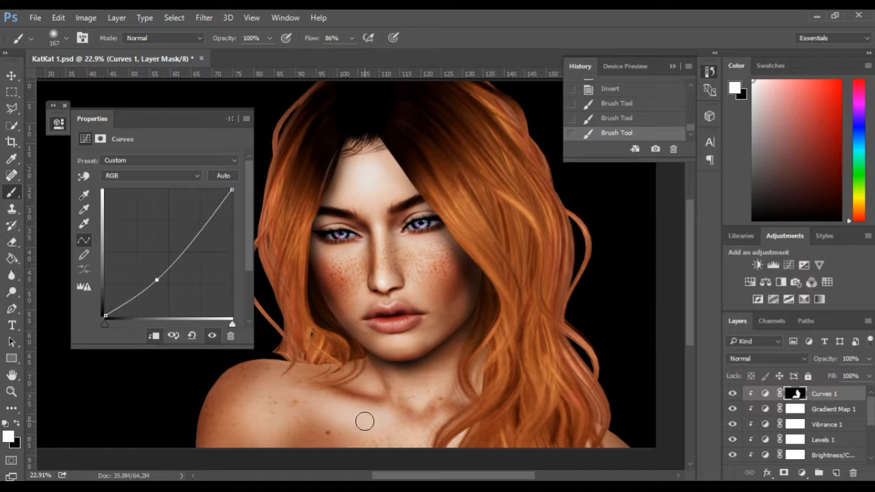
{"action": "scroll", "coordinate": [373, 422], "scroll_direction": "down", "scroll_amount": 1}
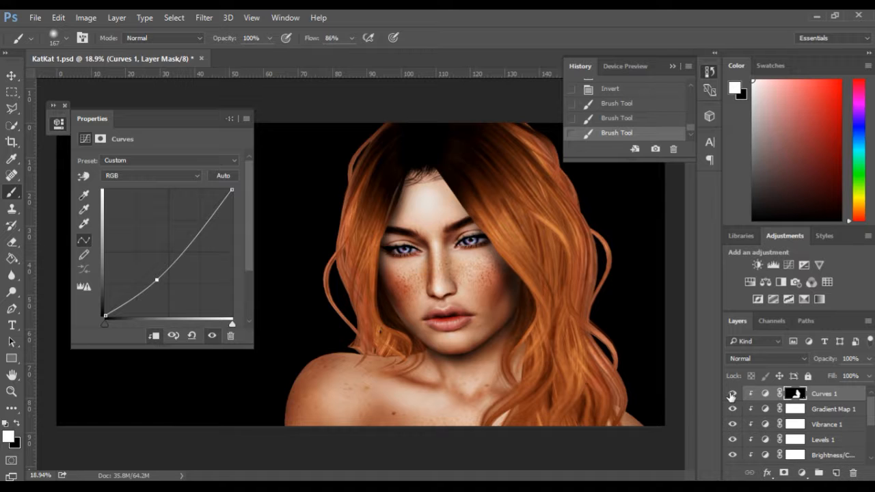
{"action": "left_click", "coordinate": [731, 395]}
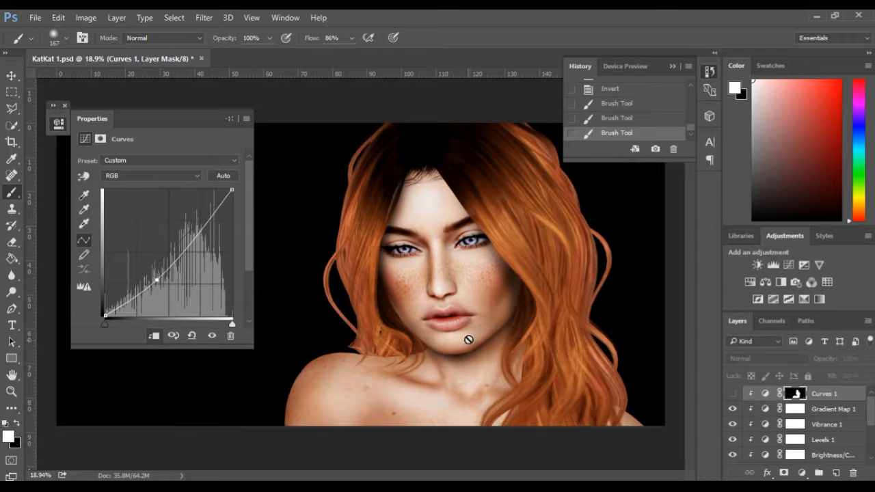
{"action": "left_click", "coordinate": [733, 394]}
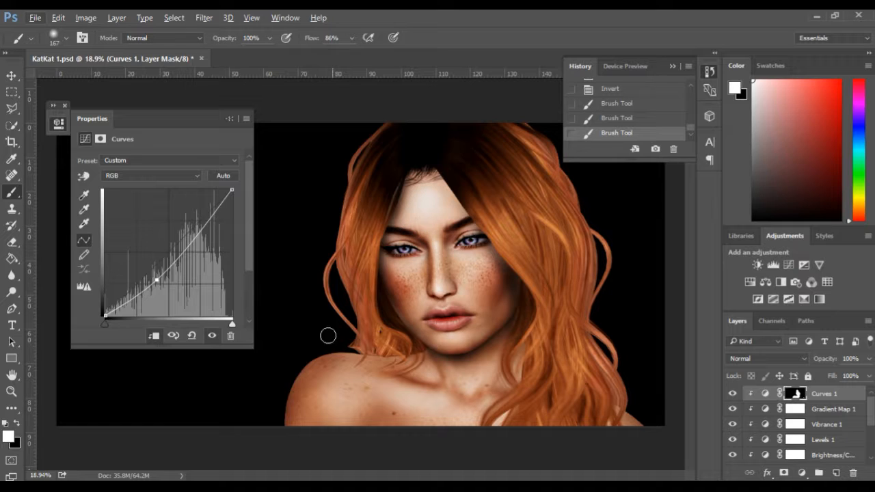
{"action": "mouse_move", "coordinate": [300, 378]}
{"action": "left_mouse_down"}
{"action": "mouse_move", "coordinate": [285, 418]}
{"action": "mouse_move", "coordinate": [306, 443]}
{"action": "left_mouse_up"}
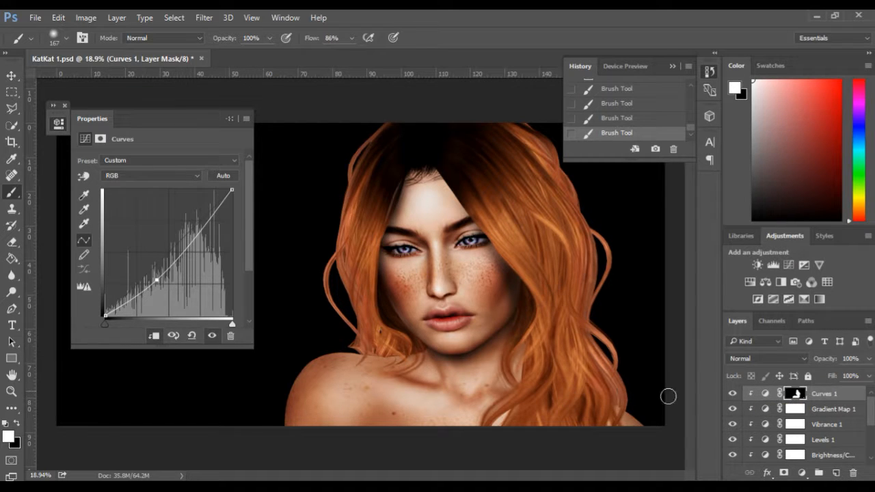
- Review the stack of clipped adjustment layers from Curves 1 down to the portrait layer, checking their combined effect on the image
{"action": "scroll", "coordinate": [795, 408], "scroll_direction": "down", "scroll_amount": 1}
{"action": "scroll", "coordinate": [794, 409], "scroll_direction": "down", "scroll_amount": 2}
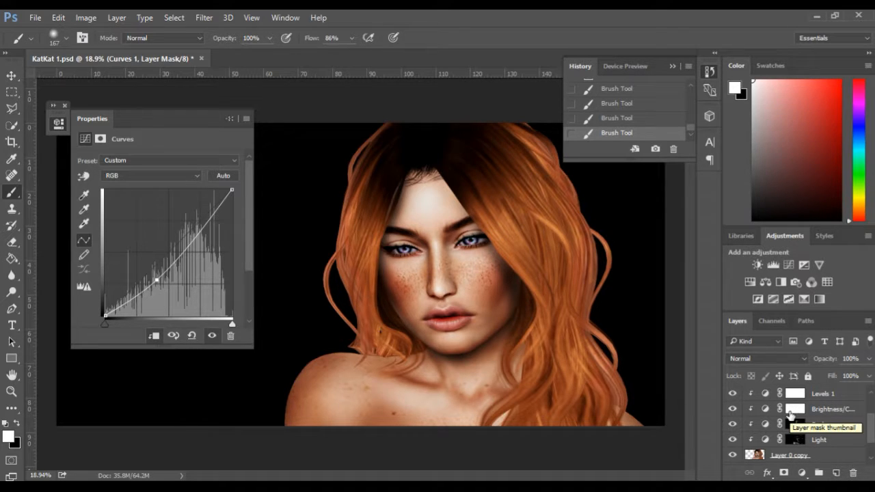
{"action": "scroll", "coordinate": [783, 420], "scroll_direction": "up", "scroll_amount": 2}
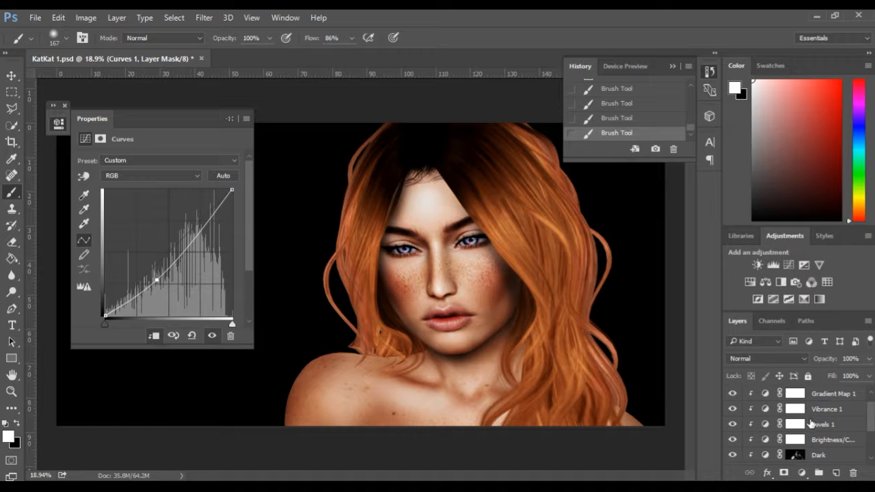
{"action": "scroll", "coordinate": [824, 448], "scroll_direction": "down", "scroll_amount": 2}
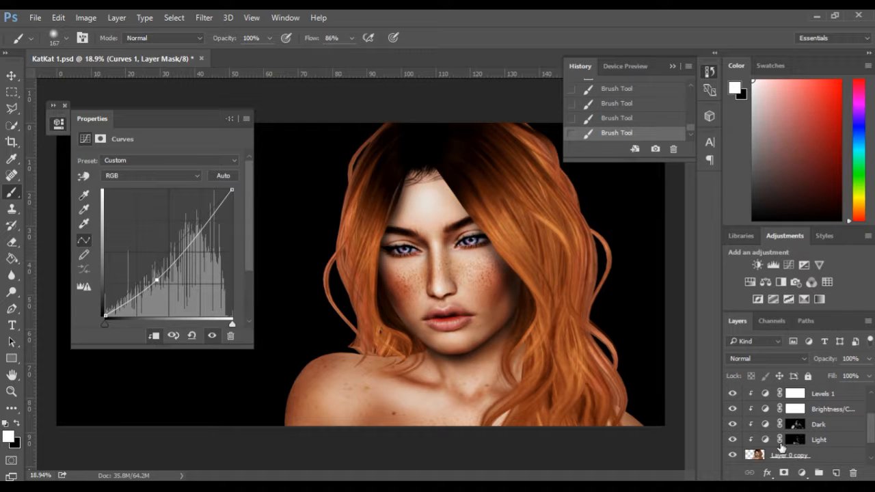
{"action": "scroll", "coordinate": [854, 430], "scroll_direction": "up", "scroll_amount": 3}
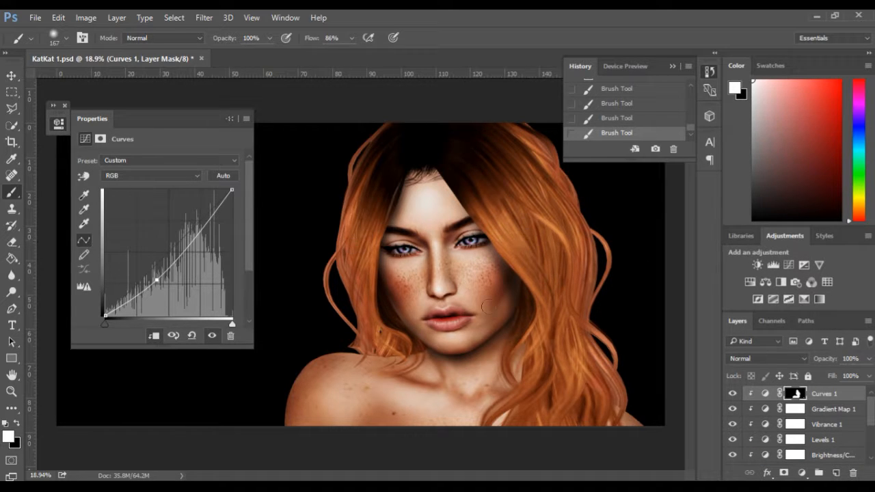
{"action": "scroll", "coordinate": [508, 342], "scroll_direction": "up", "scroll_amount": 1}
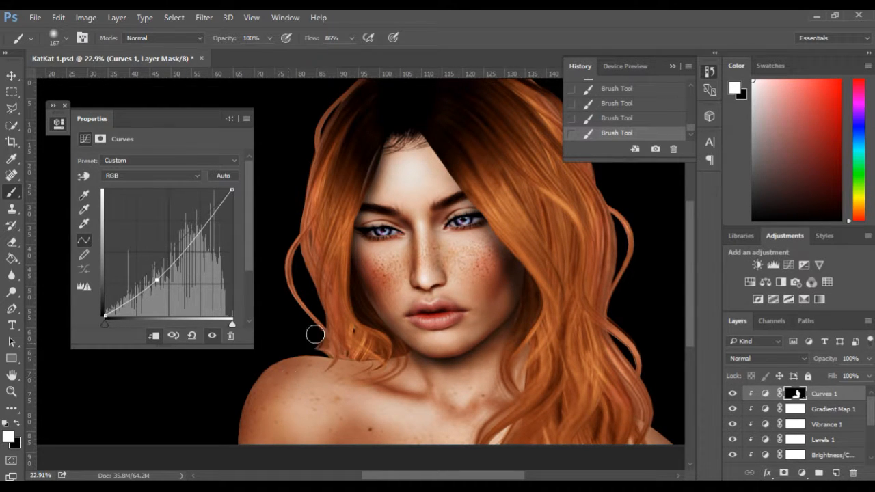
{"action": "scroll", "coordinate": [787, 419], "scroll_direction": "down", "scroll_amount": 3}
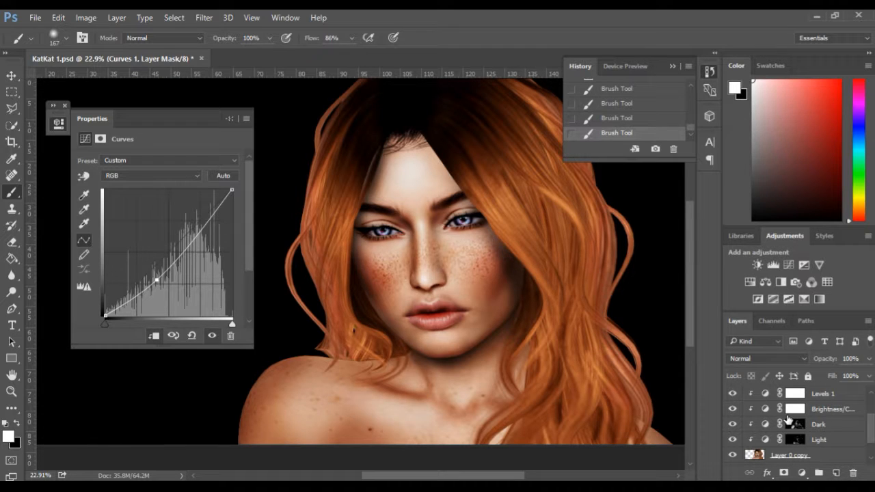
{"action": "scroll", "coordinate": [814, 420], "scroll_direction": "up", "scroll_amount": 2}
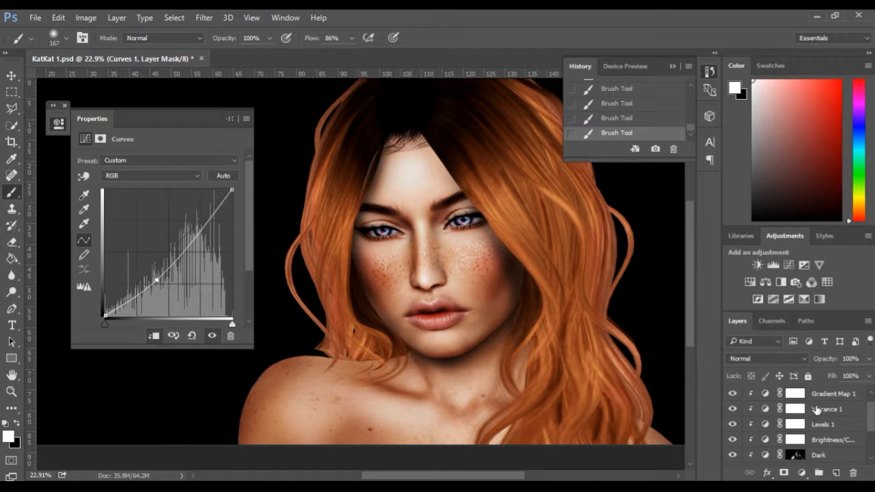
{"action": "scroll", "coordinate": [818, 409], "scroll_direction": "up", "scroll_amount": 1}
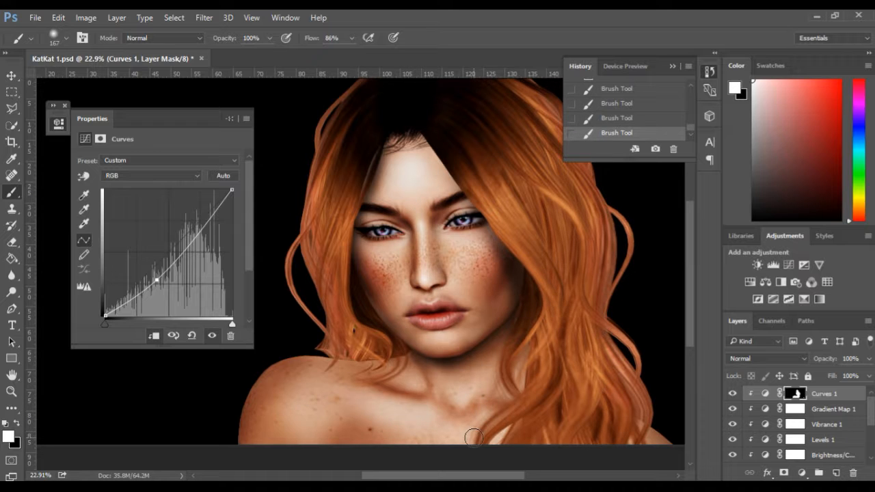
{"action": "scroll", "coordinate": [491, 365], "scroll_direction": "down", "scroll_amount": 1}
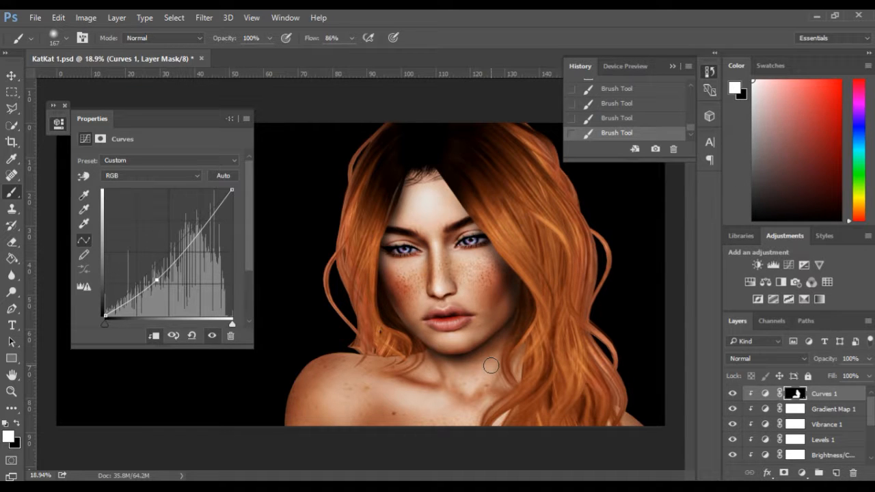
{"action": "scroll", "coordinate": [812, 409], "scroll_direction": "down", "scroll_amount": 1}
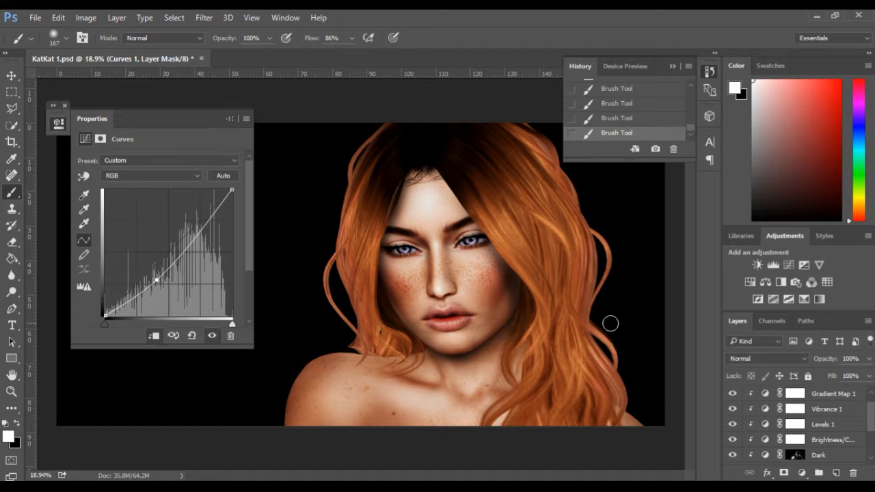
{"action": "scroll", "coordinate": [611, 321], "scroll_direction": "up", "scroll_amount": 1}
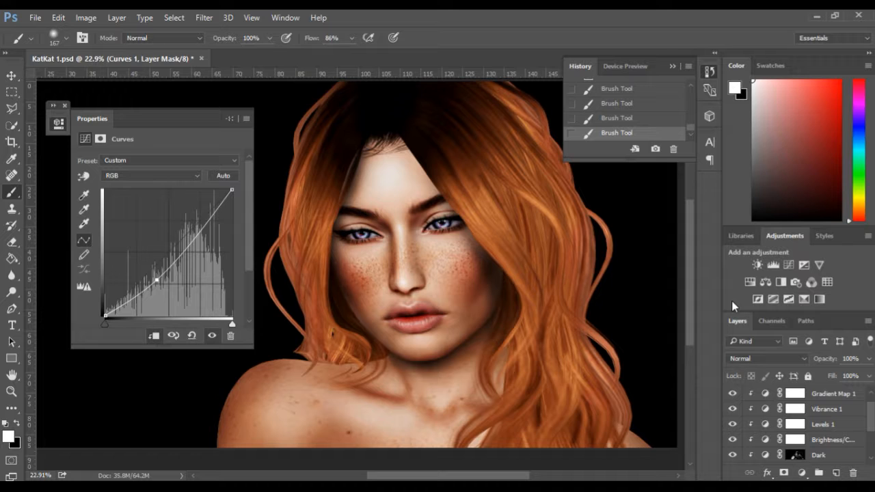
{"action": "key", "text": "ctrl+minus"}
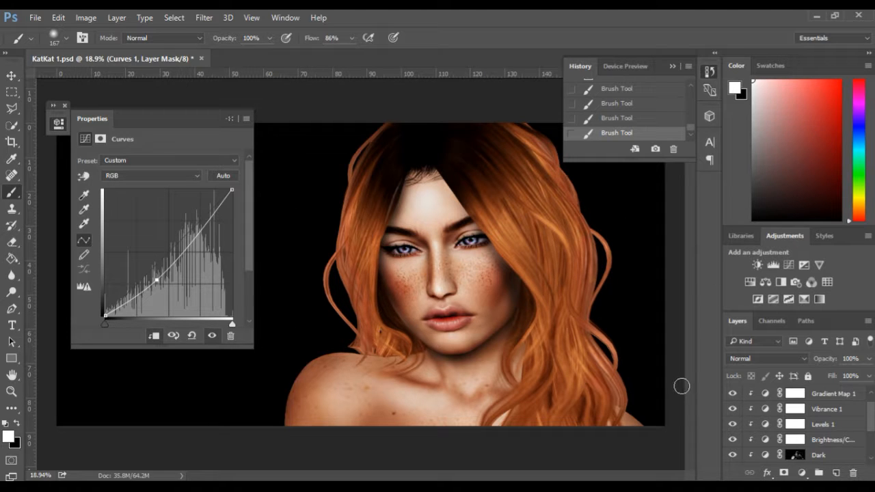
{"action": "scroll", "coordinate": [654, 348], "scroll_direction": "up", "scroll_amount": 1}
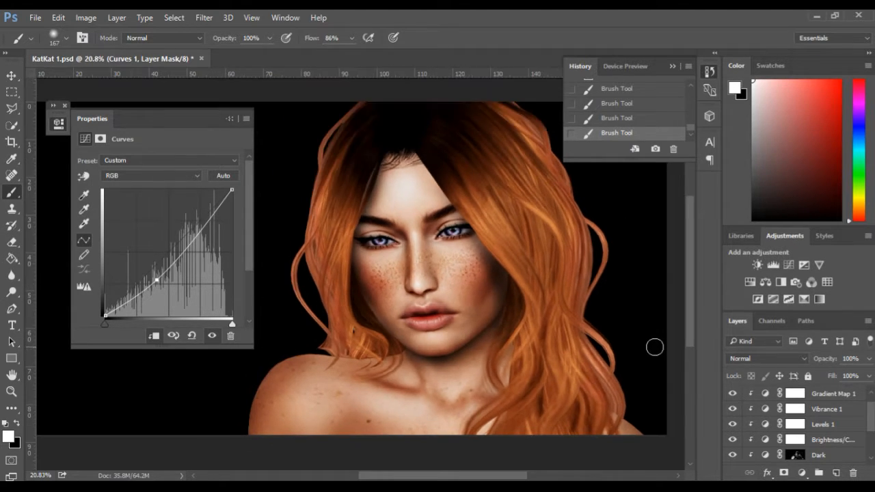
{"action": "scroll", "coordinate": [655, 347], "scroll_direction": "down", "scroll_amount": 1}
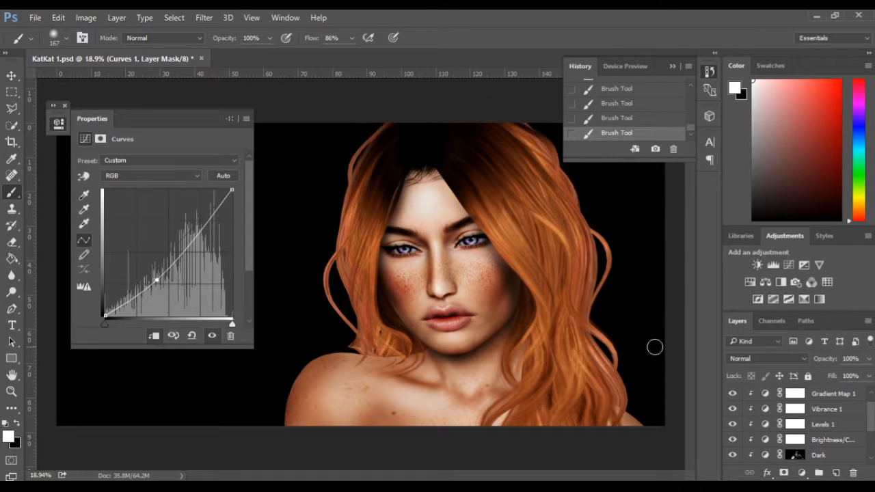
{"action": "scroll", "coordinate": [655, 347], "scroll_direction": "up", "scroll_amount": 1}
{"action": "scroll", "coordinate": [654, 348], "scroll_direction": "down", "scroll_amount": 1}
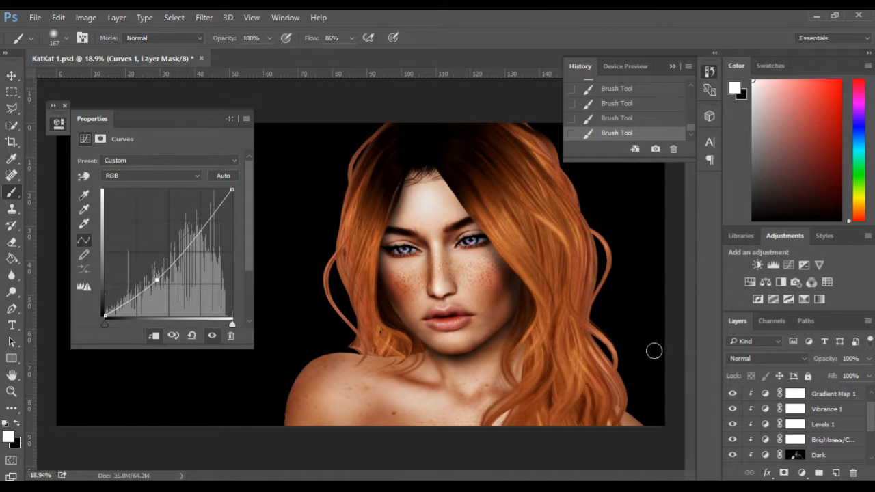